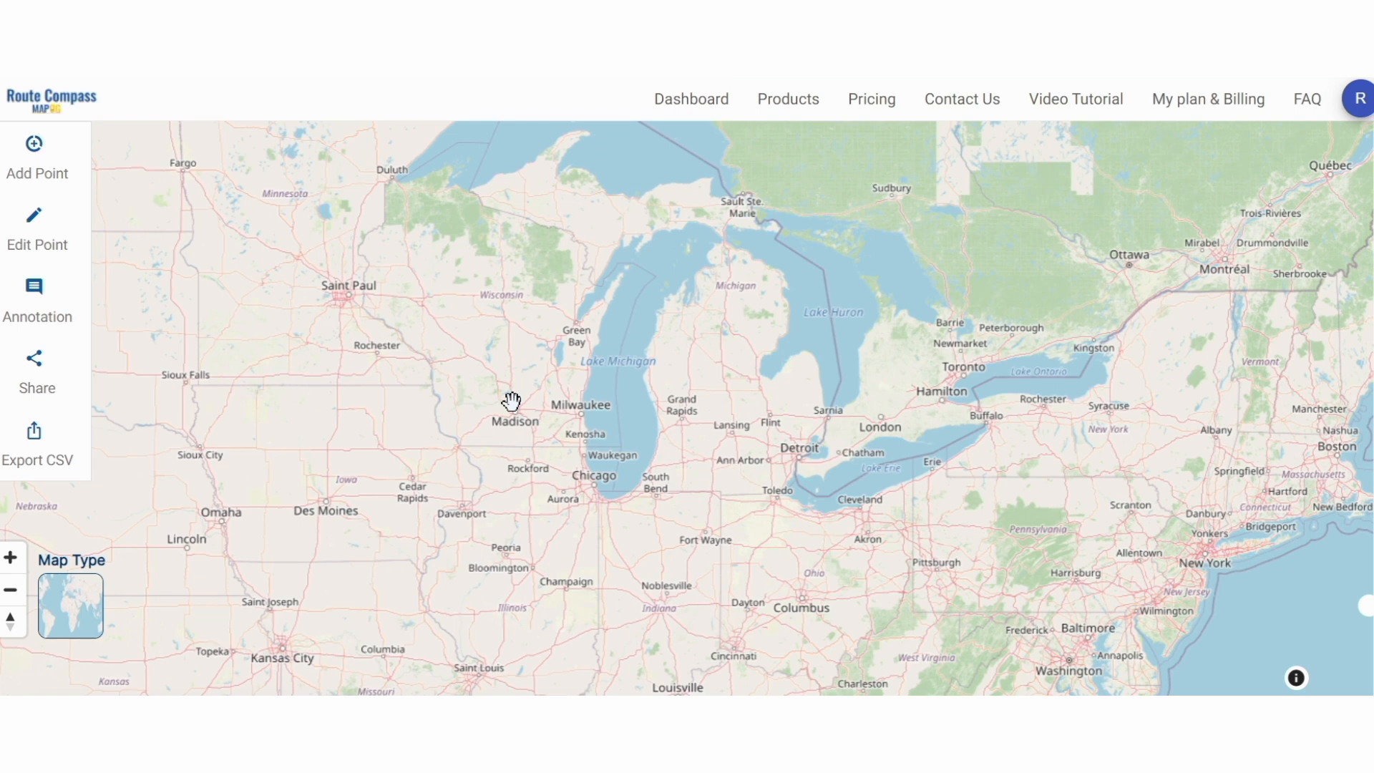
# - Open the Add Point dialog to begin dropping route stops on the framed map
pyautogui.click(27, 176)
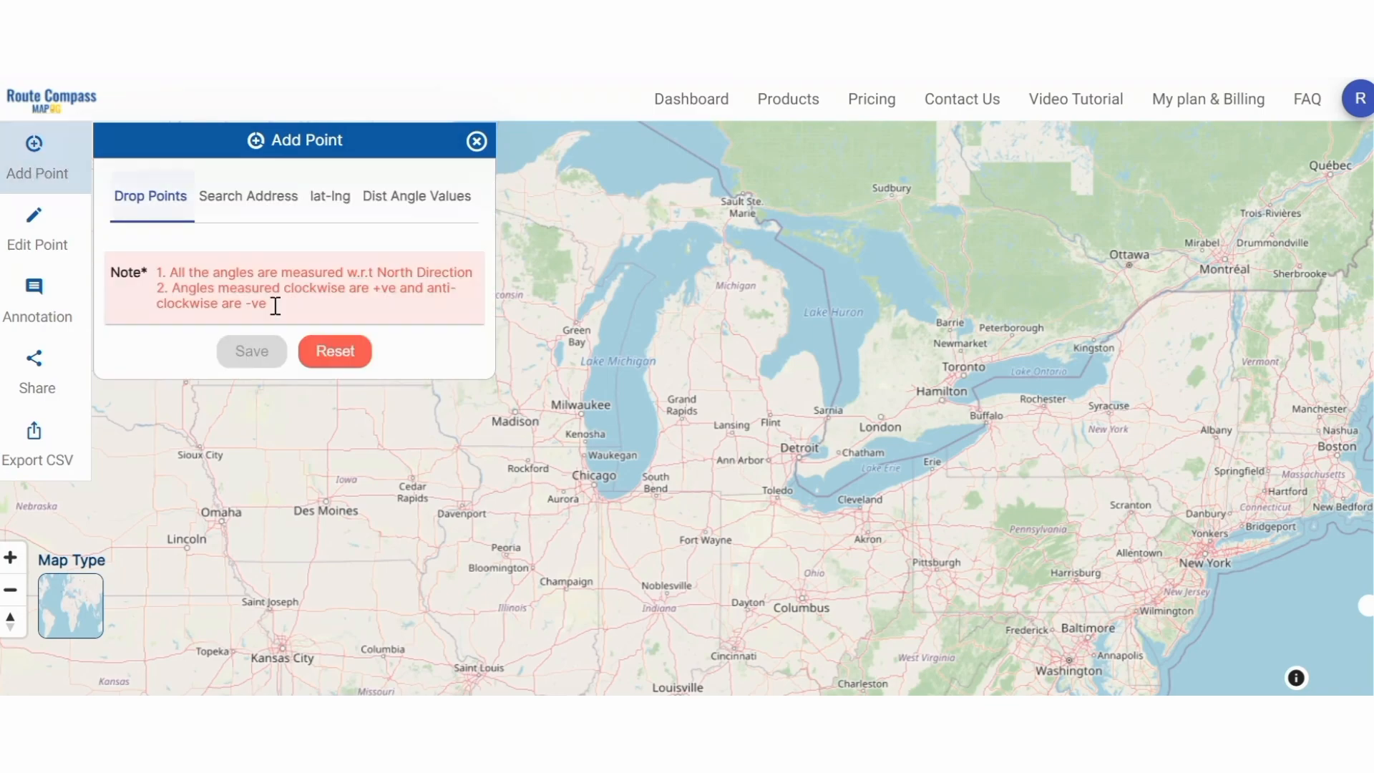
# - Drop the first stops at Saint Paul, Eau Claire, Milwaukee, Chicago and Gary
pyautogui.scroll(-3, 726, 419)
pyautogui.moveTo(507, 340); pyautogui.dragTo(561, 393)
pyautogui.scroll(3, 561, 393)
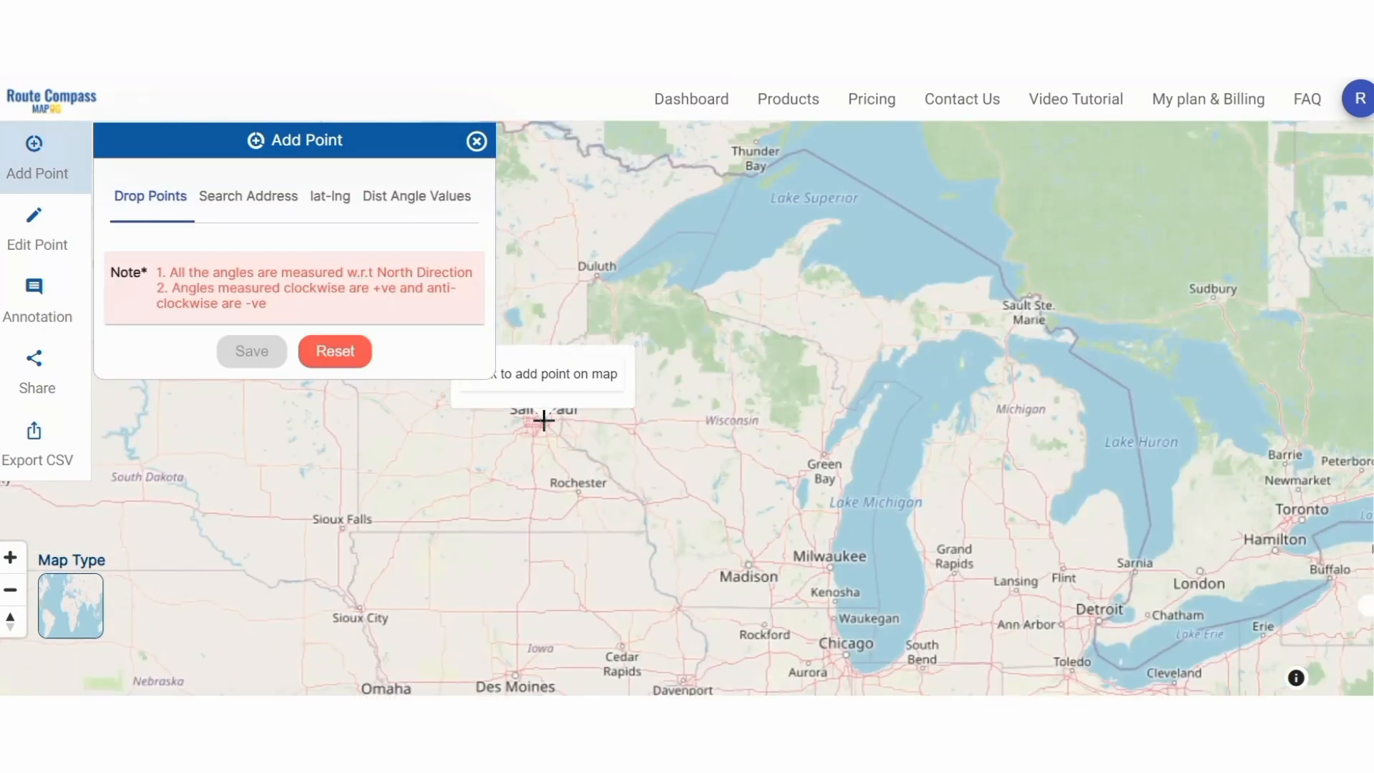
pyautogui.click(555, 426)
pyautogui.scroll(-3, 554, 426)
pyautogui.click(796, 451)
pyautogui.scroll(-5, 430, 493)
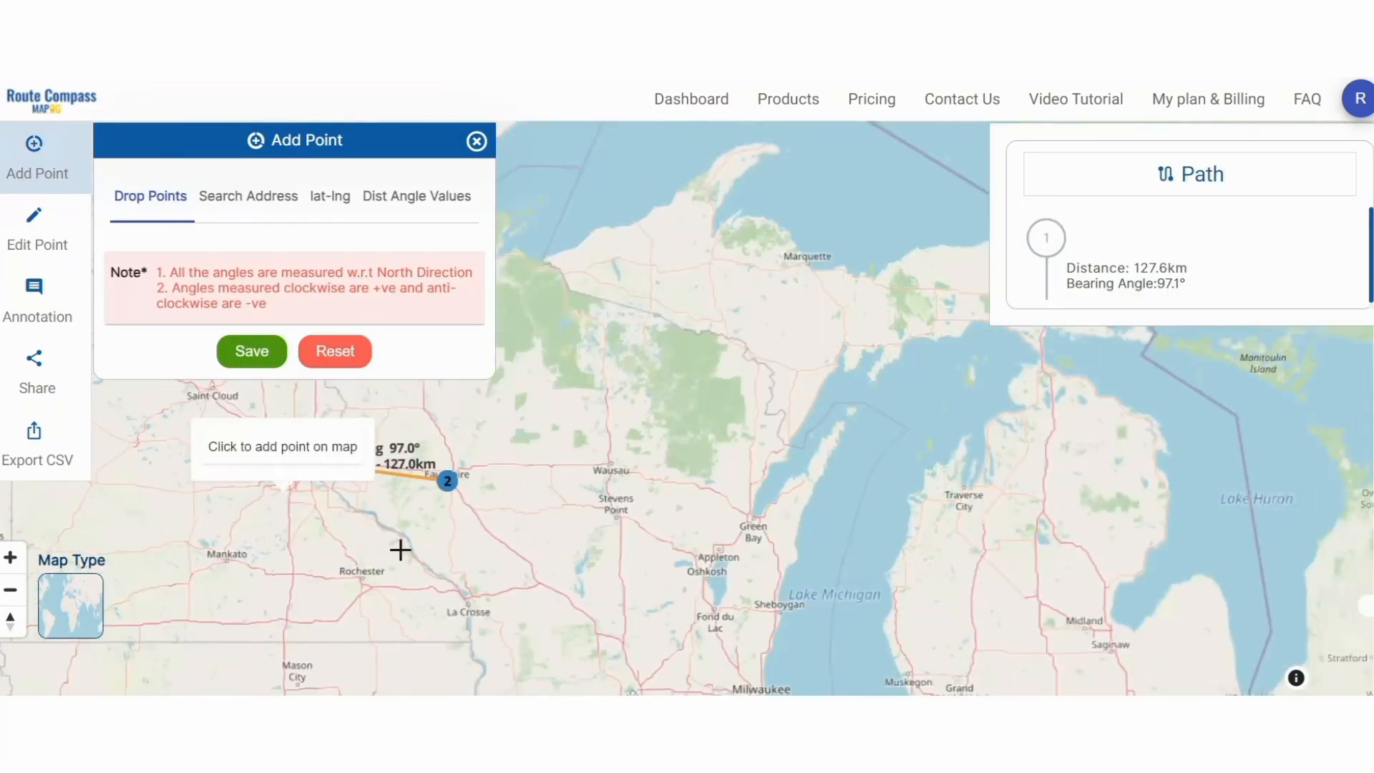
pyautogui.click(668, 630)
pyautogui.scroll(-5, 576, 552)
pyautogui.scroll(3, 684, 613)
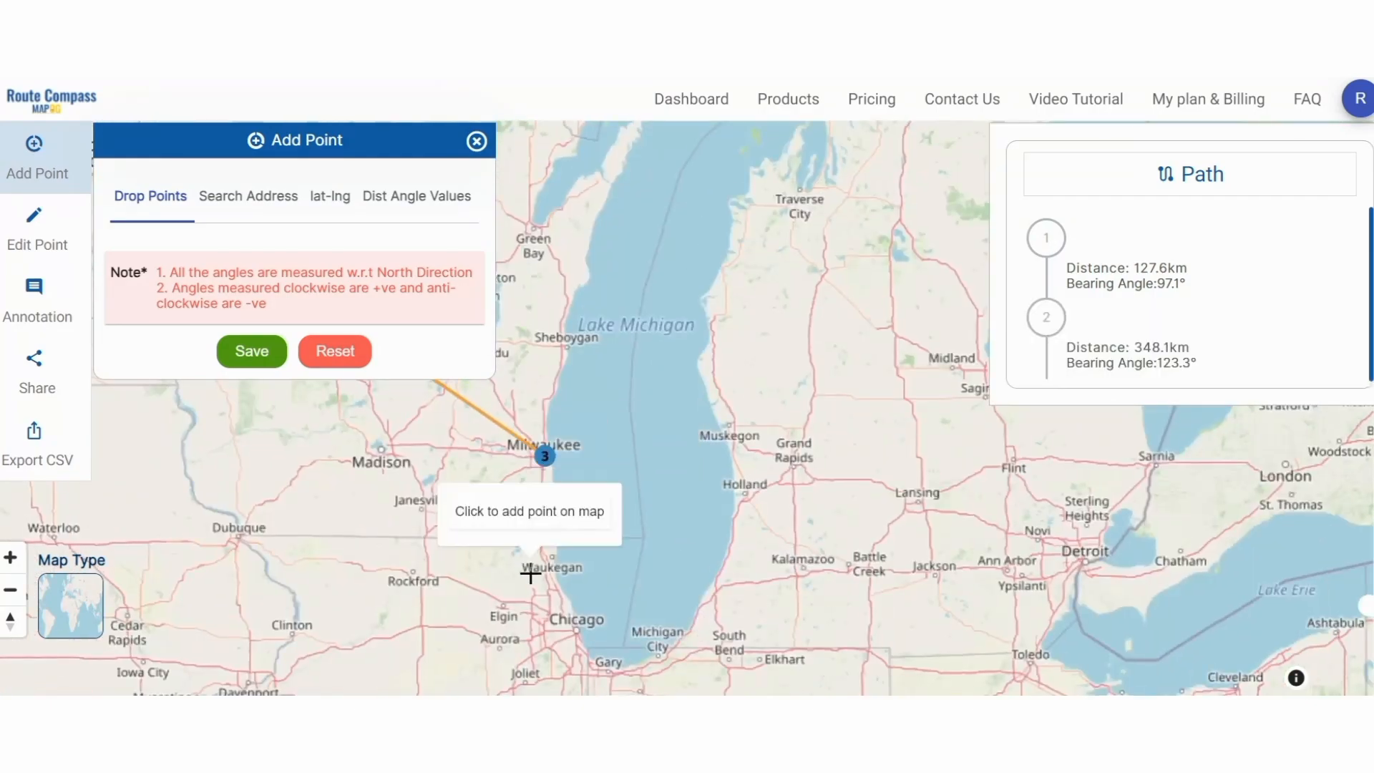
pyautogui.click(574, 628)
pyautogui.click(600, 528)
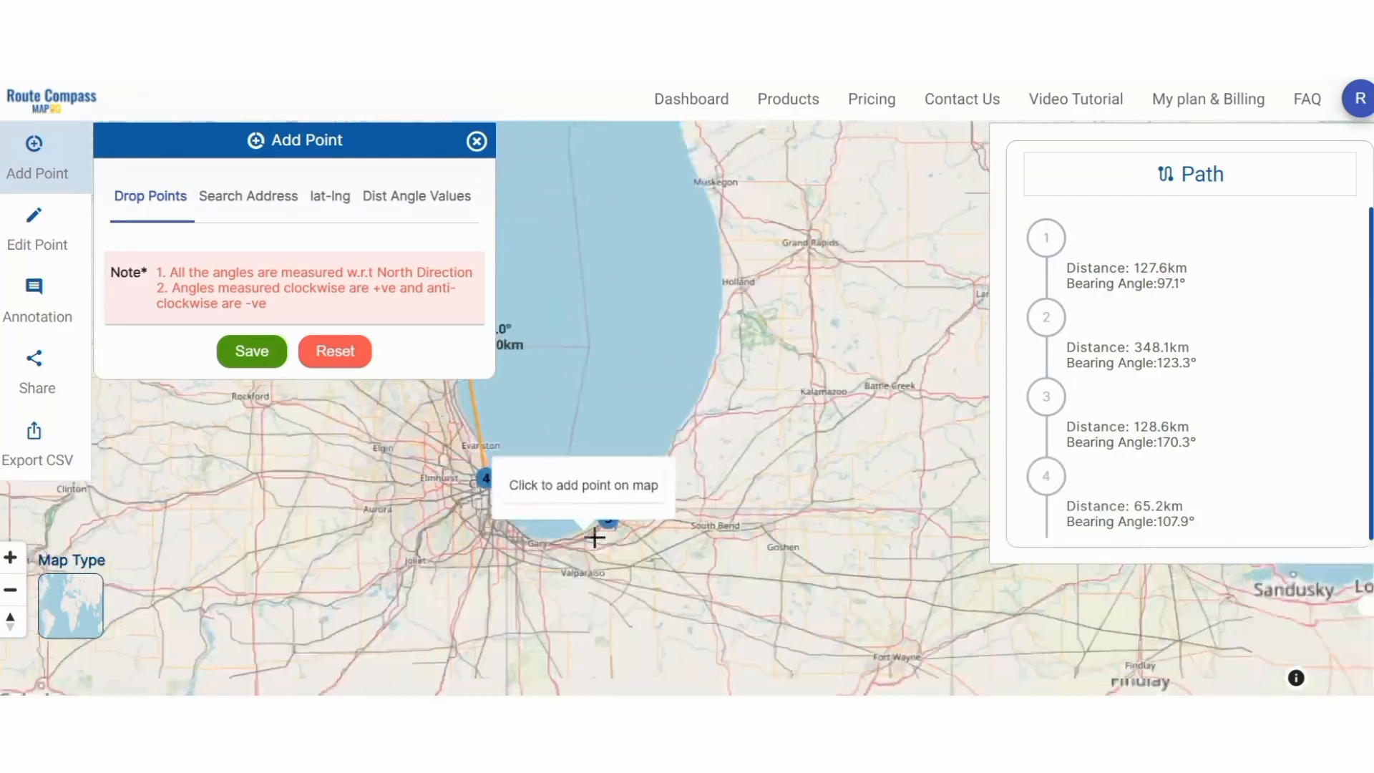
# - Add stops at Fort Wayne, Columbus and New York, then save the eight route points
pyautogui.scroll(-2, 674, 503)
pyautogui.scroll(1, 663, 463)
pyautogui.moveTo(874, 475); pyautogui.dragTo(806, 441)
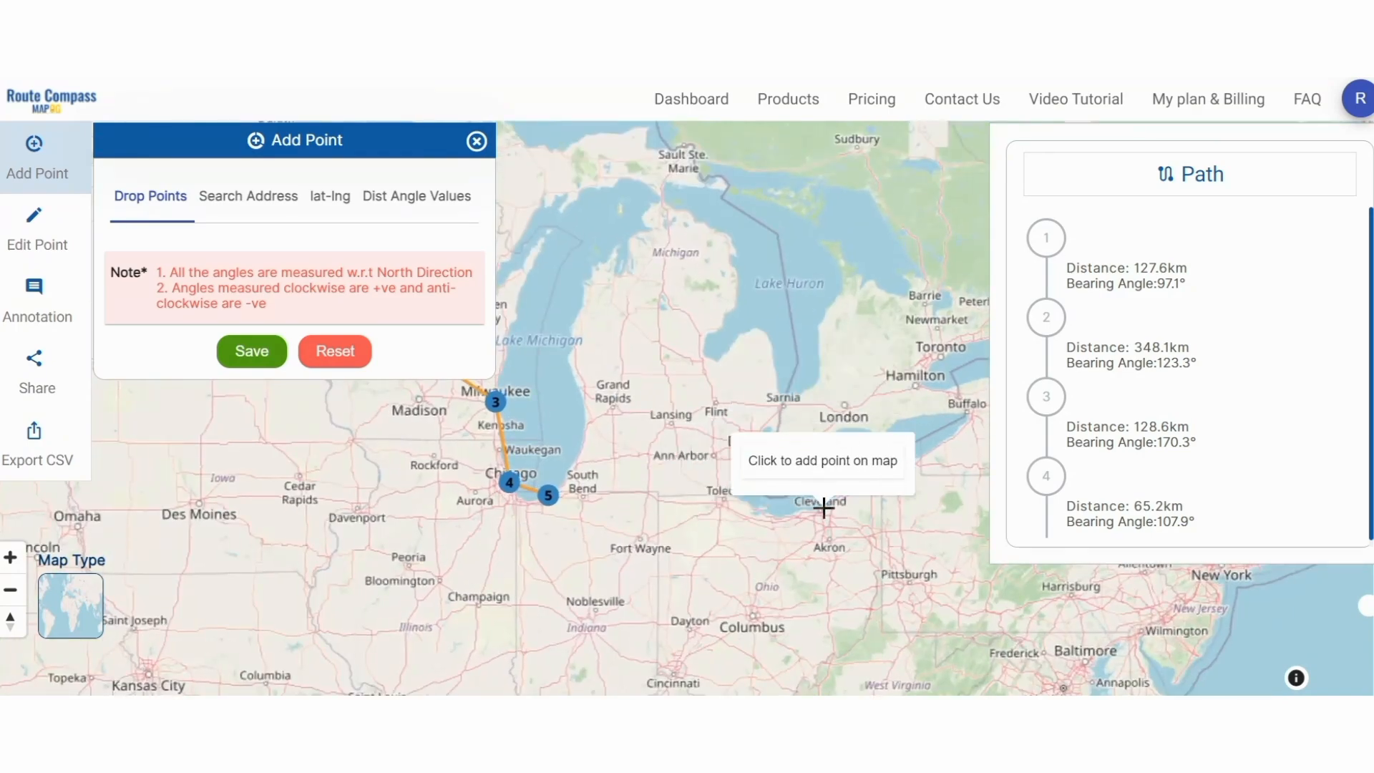
pyautogui.click(645, 531)
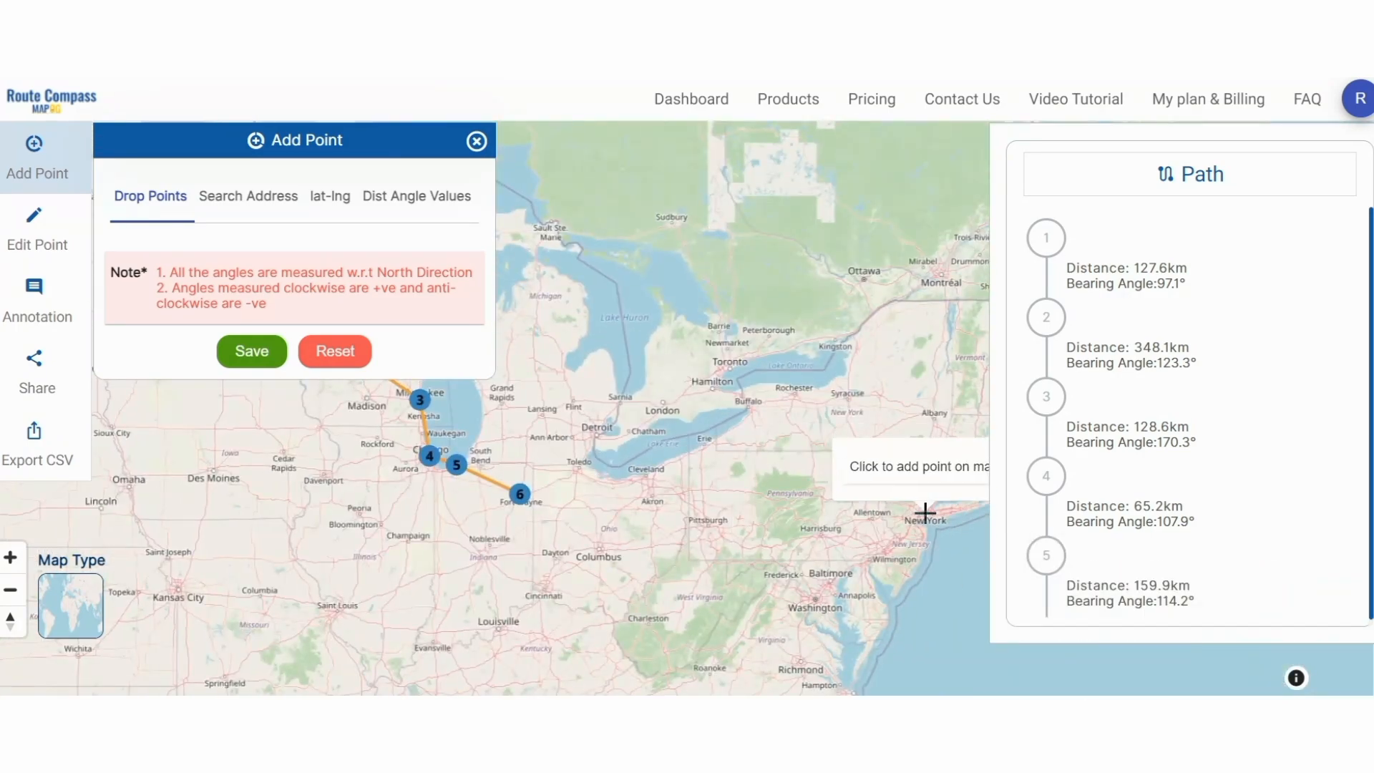
pyautogui.click(603, 546)
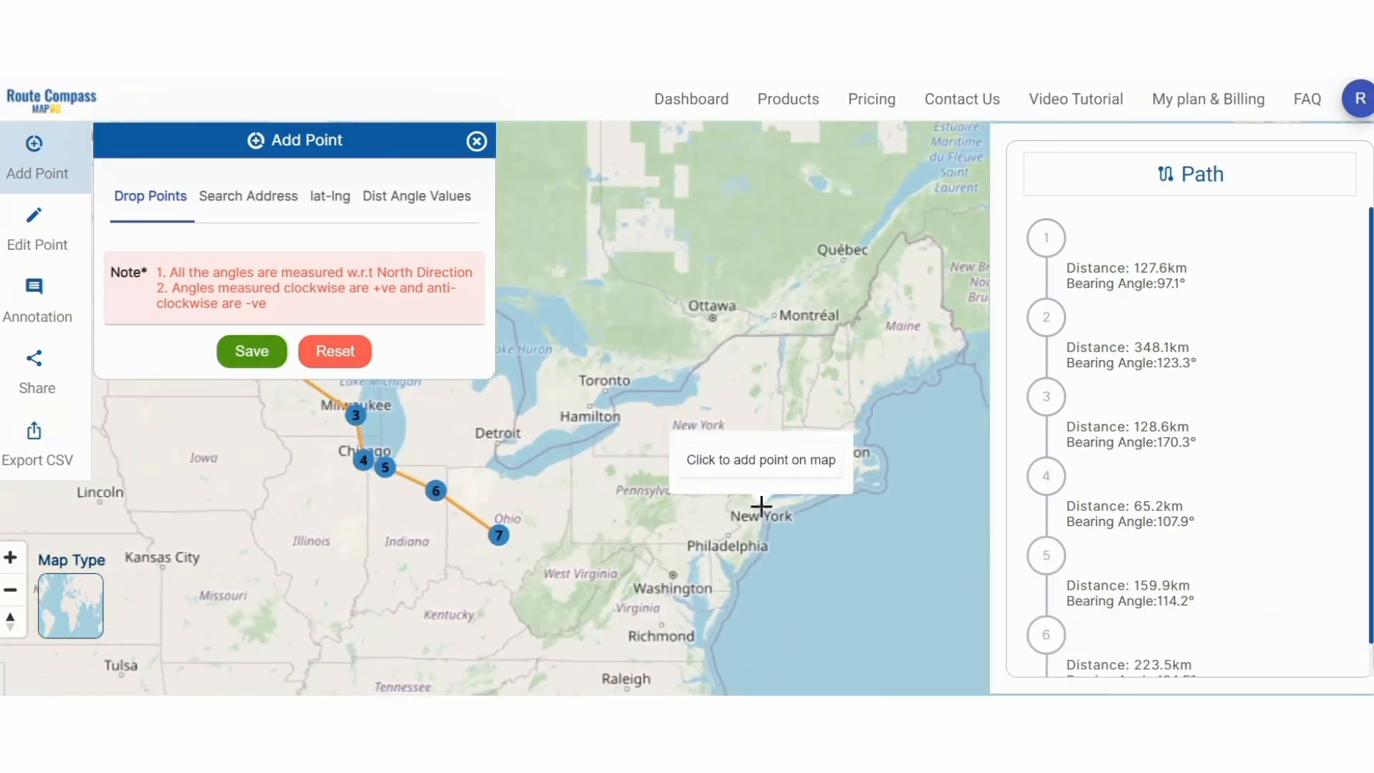
pyautogui.click(761, 509)
pyautogui.scroll(-2, 555, 458)
pyautogui.scroll(3, 566, 465)
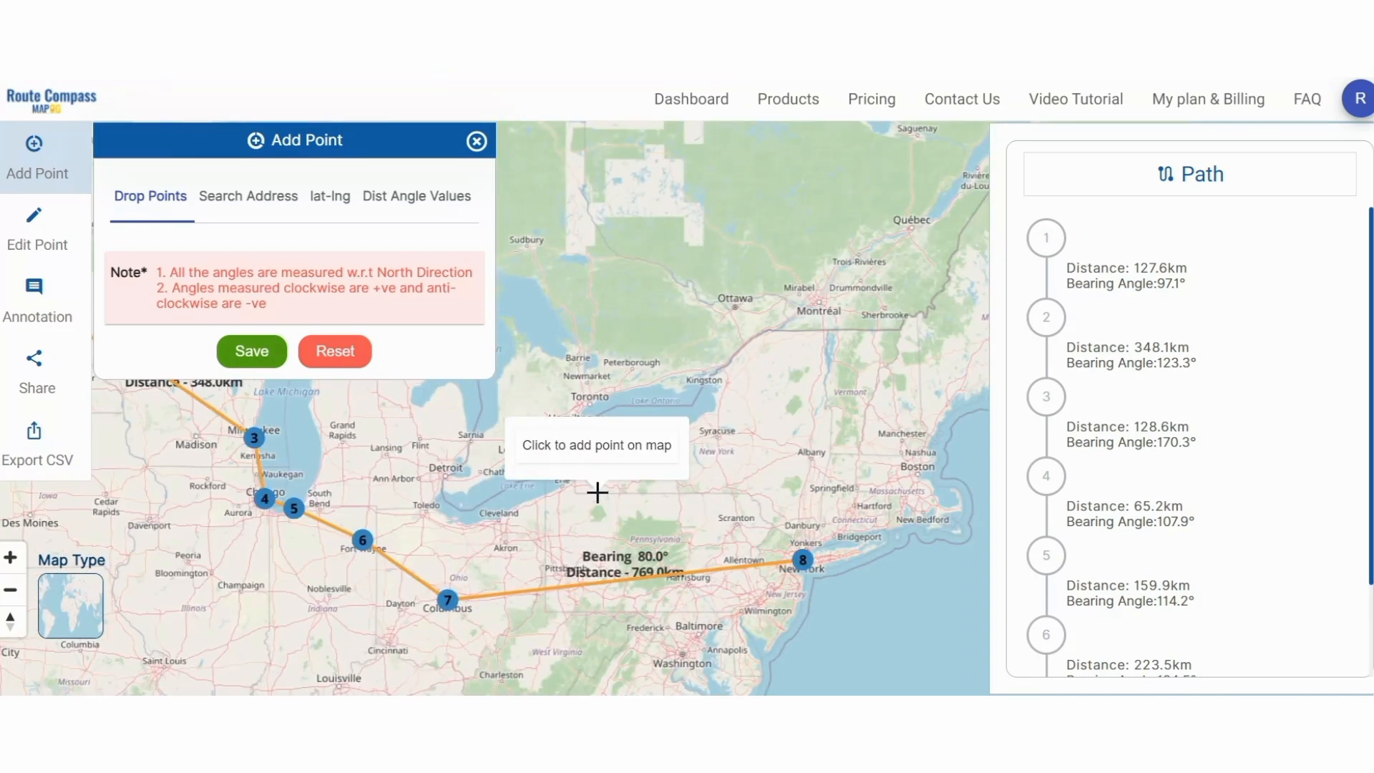
pyautogui.click(271, 363)
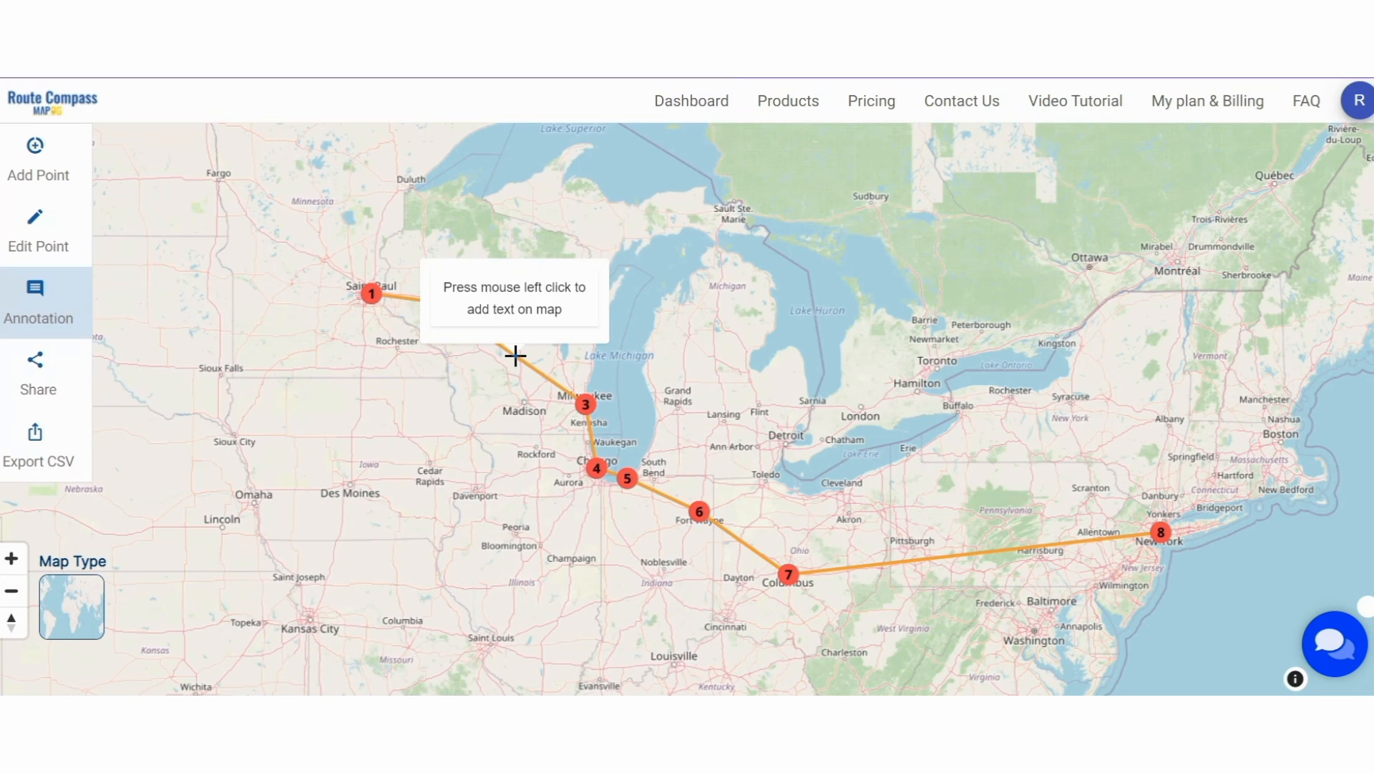
# - Place a text label reading 'Saint Paul' at the Saint Paul stop
pyautogui.click(55, 329)
pyautogui.moveTo(499, 331); pyautogui.dragTo(626, 411)
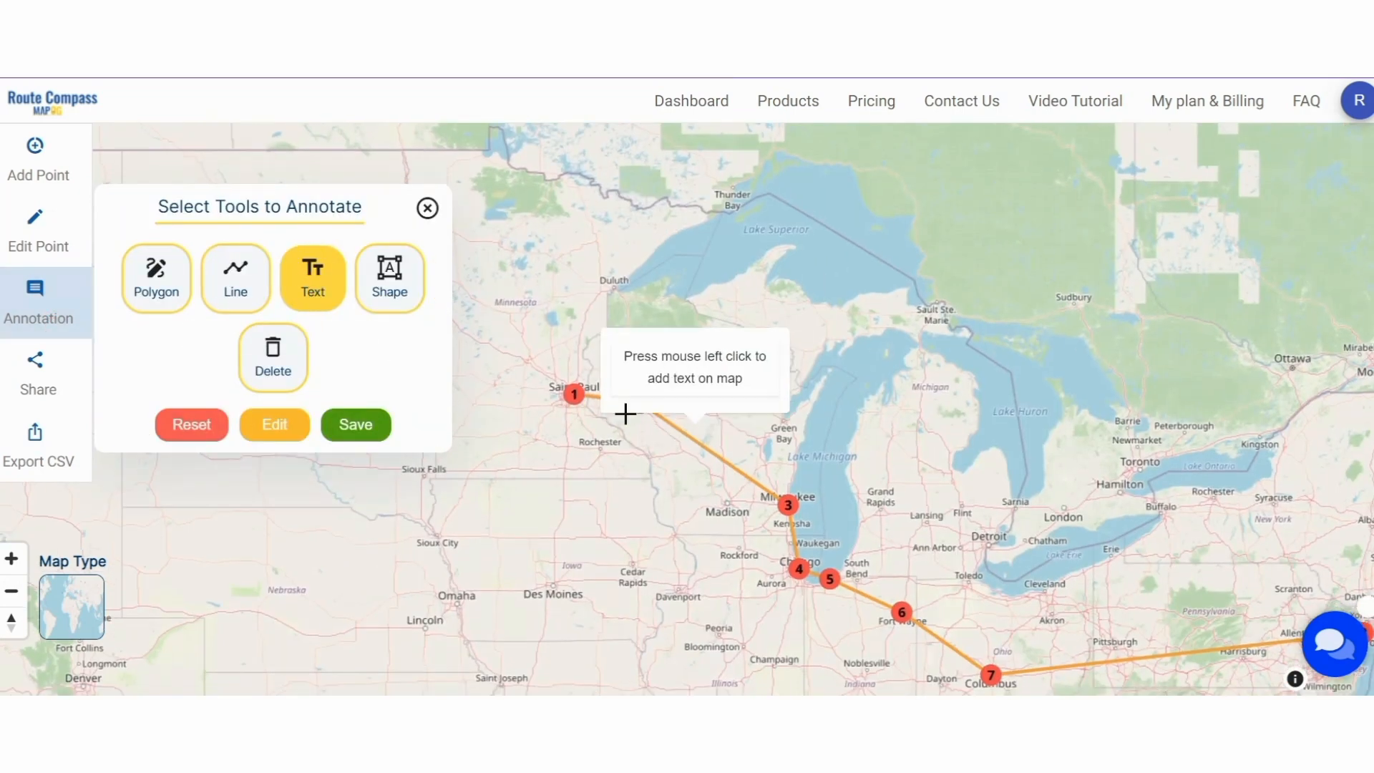
pyautogui.click(575, 391)
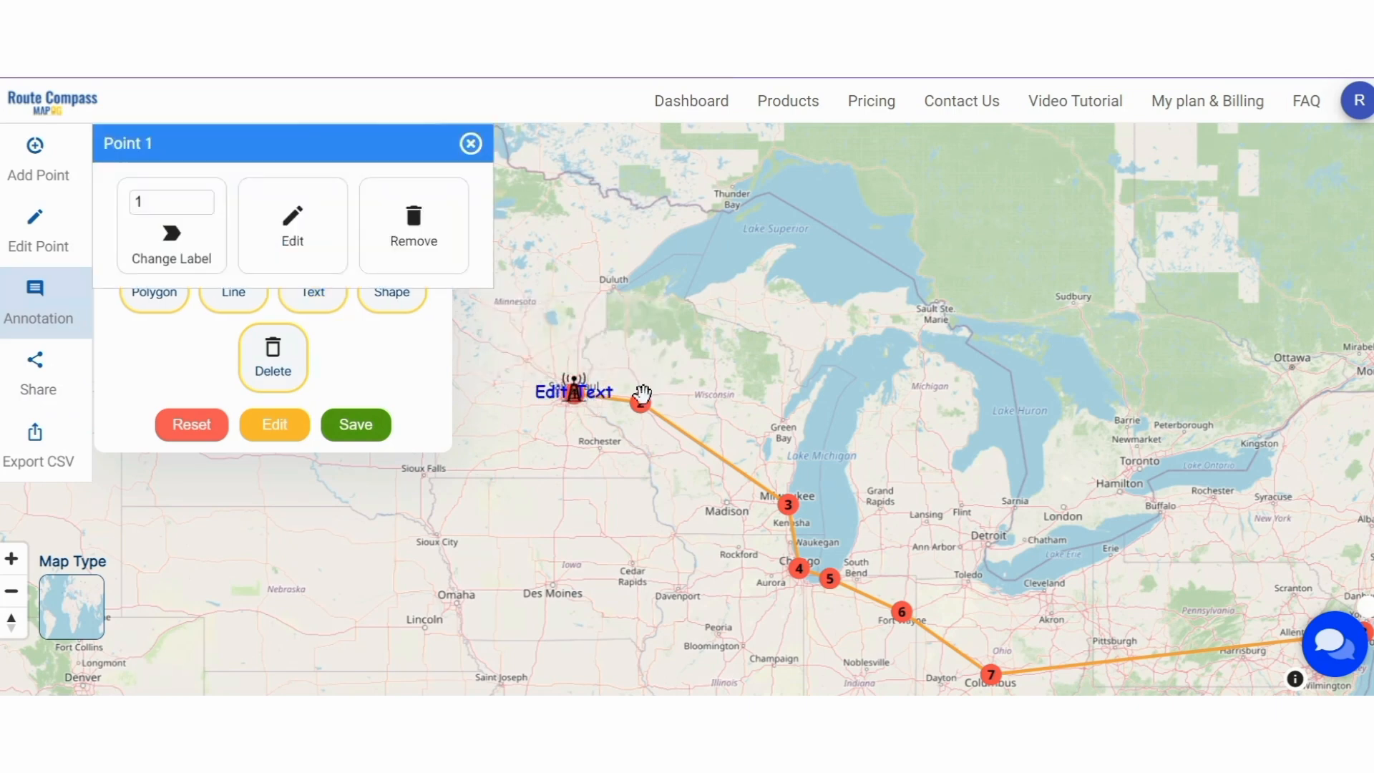
pyautogui.click(558, 395)
pyautogui.click(730, 283)
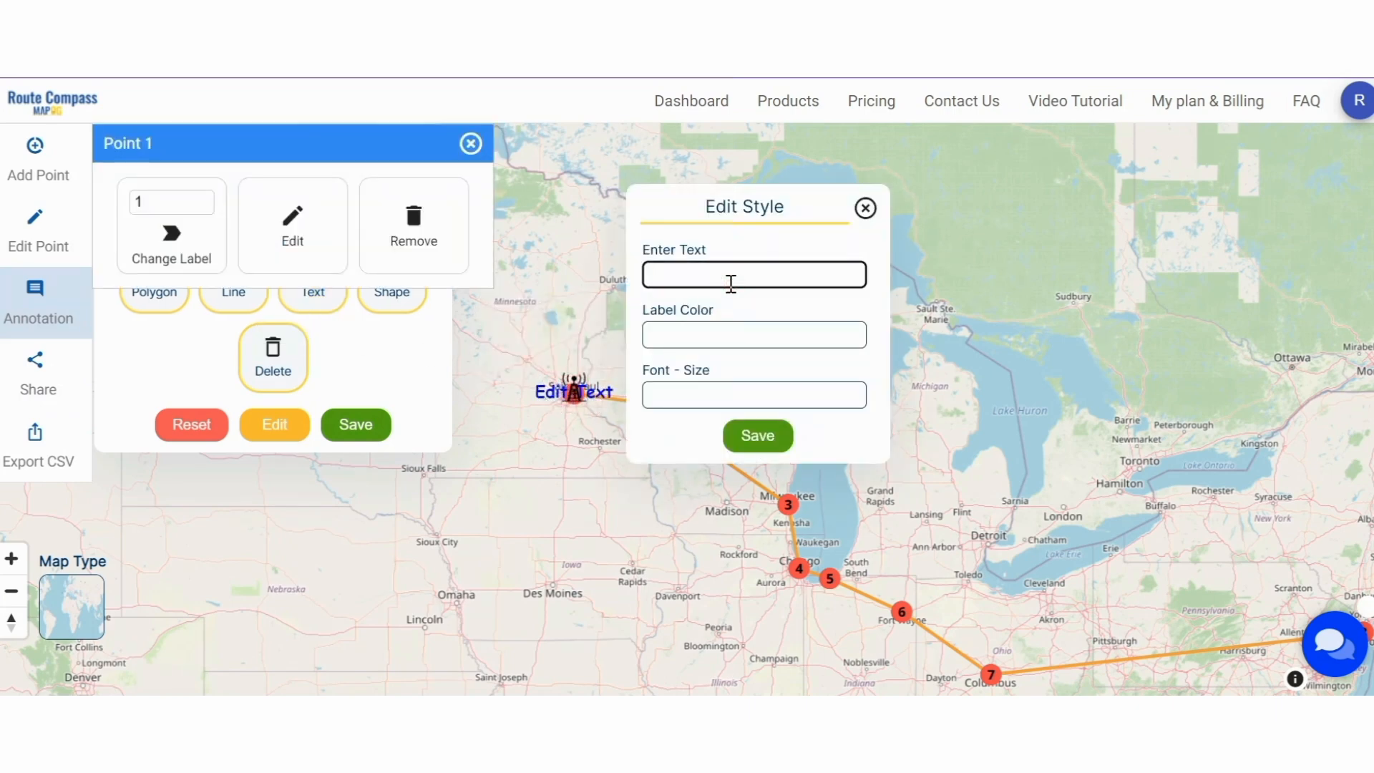
pyautogui.scroll(3, 596, 390)
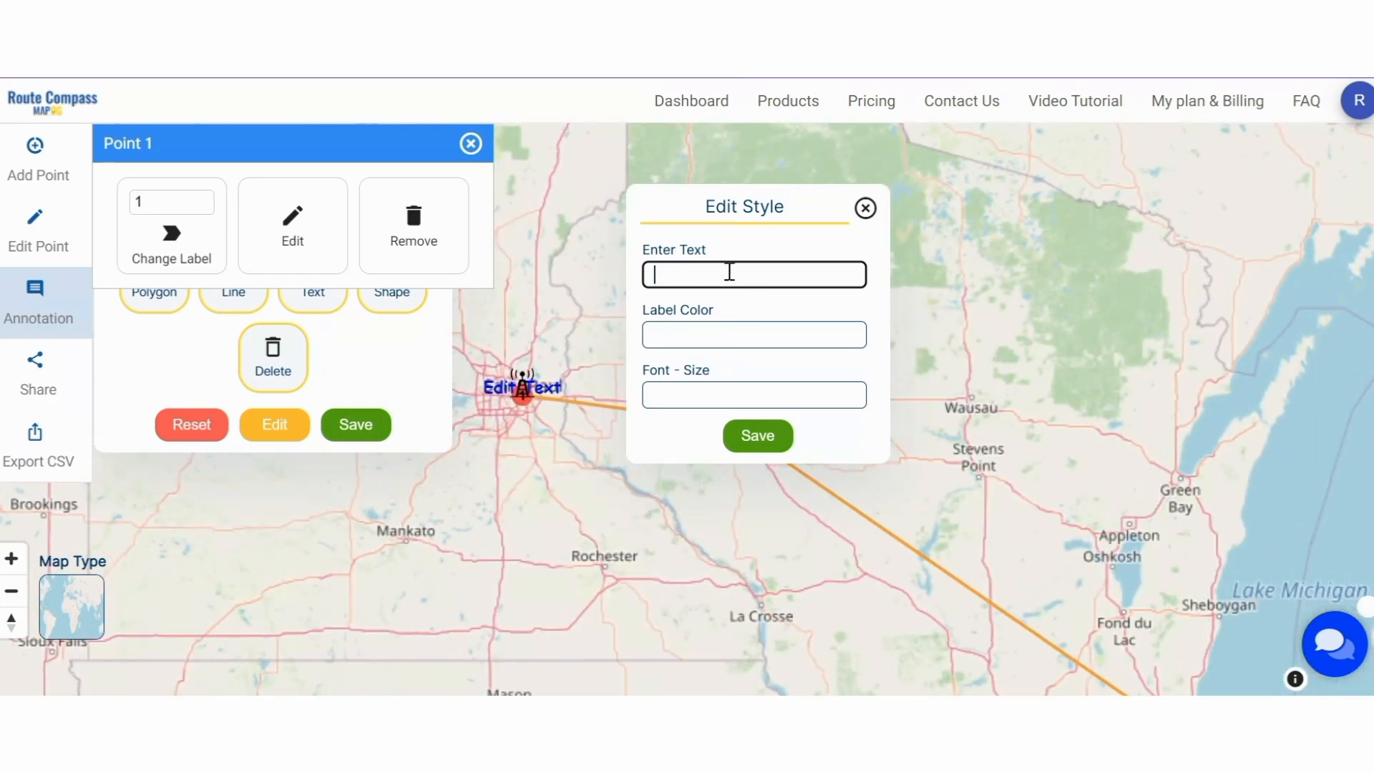
pyautogui.write('Saint Paul')
# - Style the Saint Paul label black with font size 12 and apply it
pyautogui.click(742, 333)
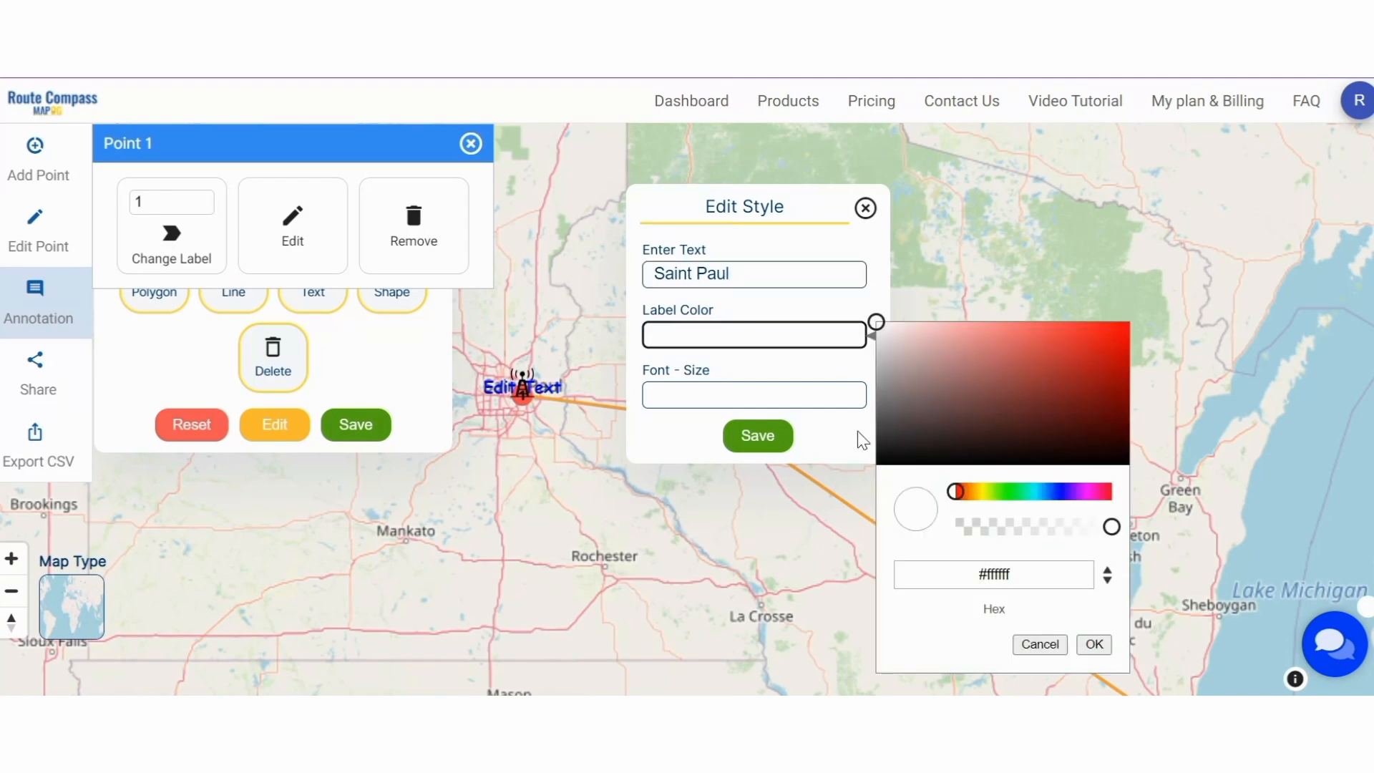
pyautogui.click(897, 452)
pyautogui.click(722, 401)
pyautogui.write('12')
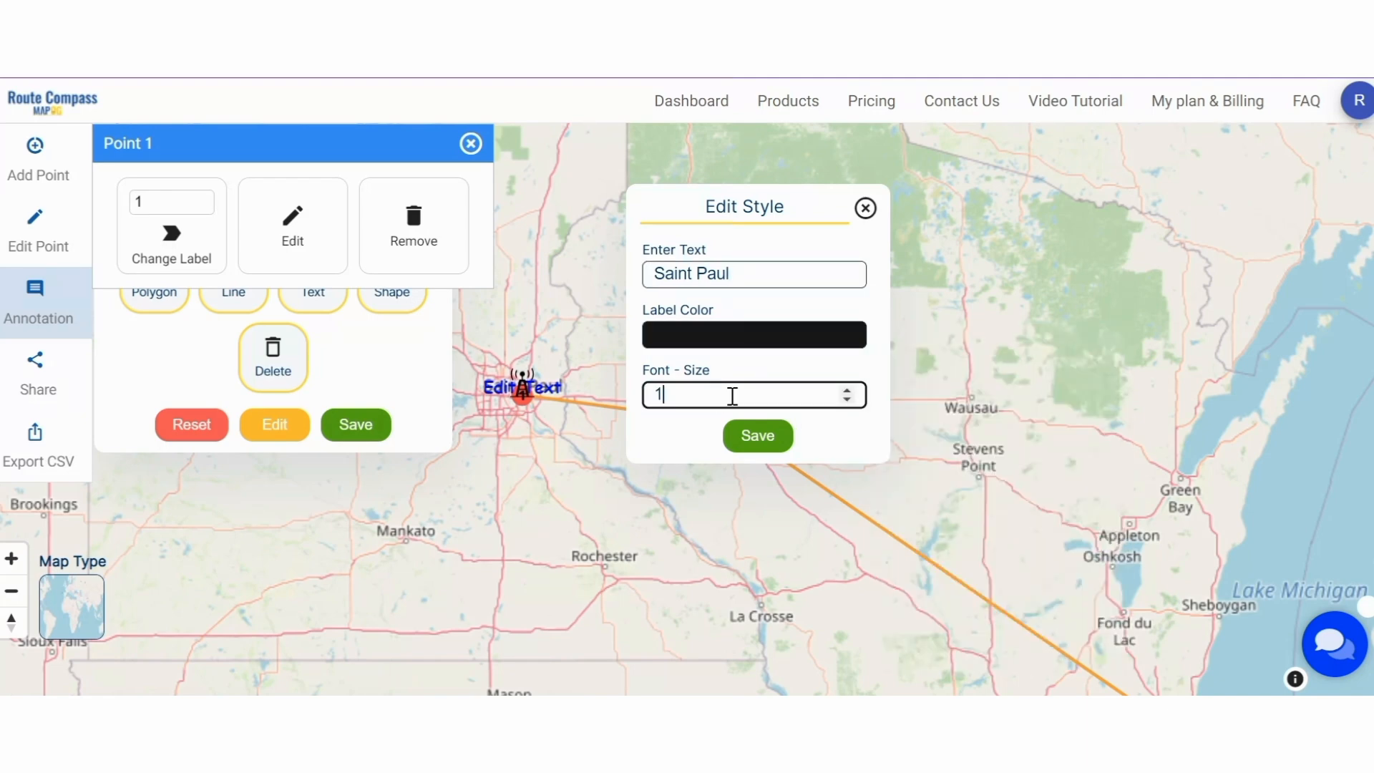
pyautogui.click(758, 453)
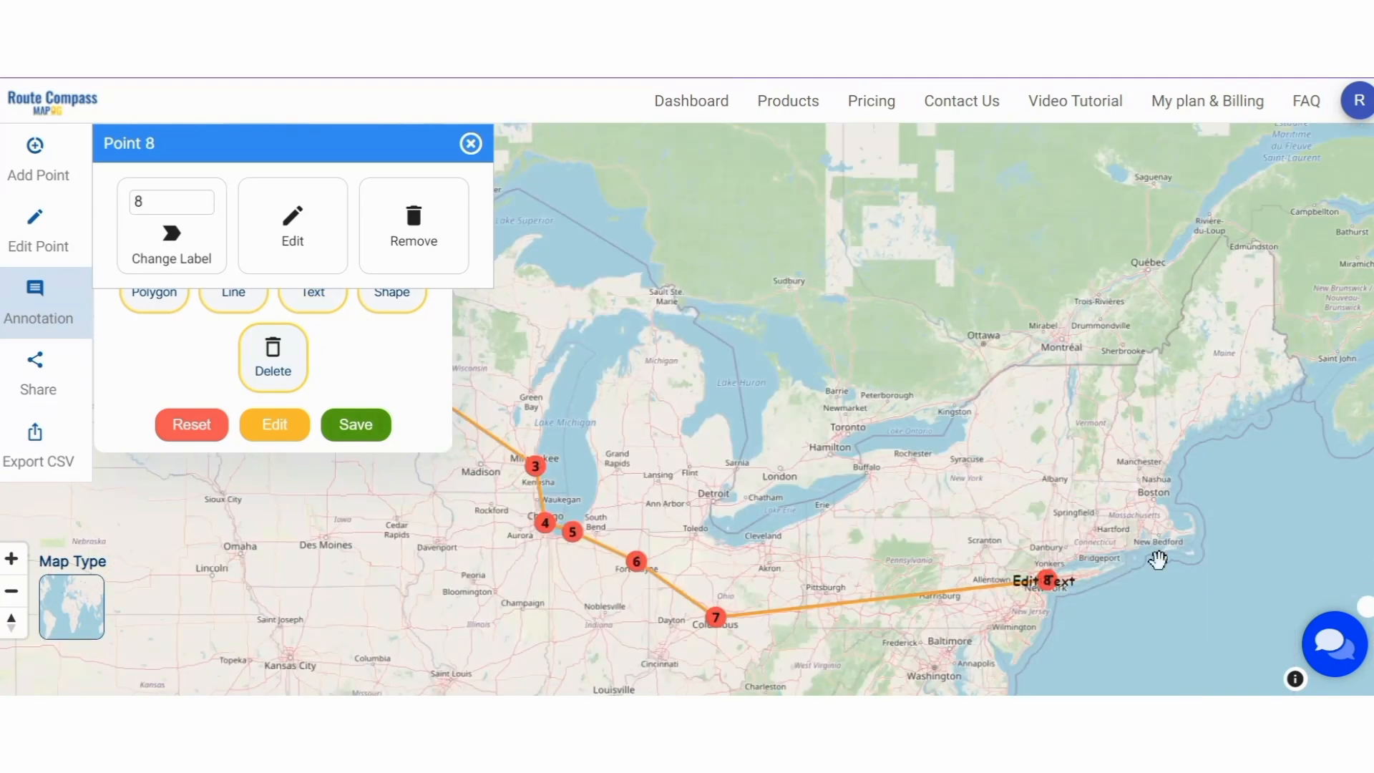
# - Change the label at the New York stop from 'Saint Paul' to 'New York' and save
pyautogui.click(1046, 580)
pyautogui.moveTo(730, 275); pyautogui.dragTo(556, 274)
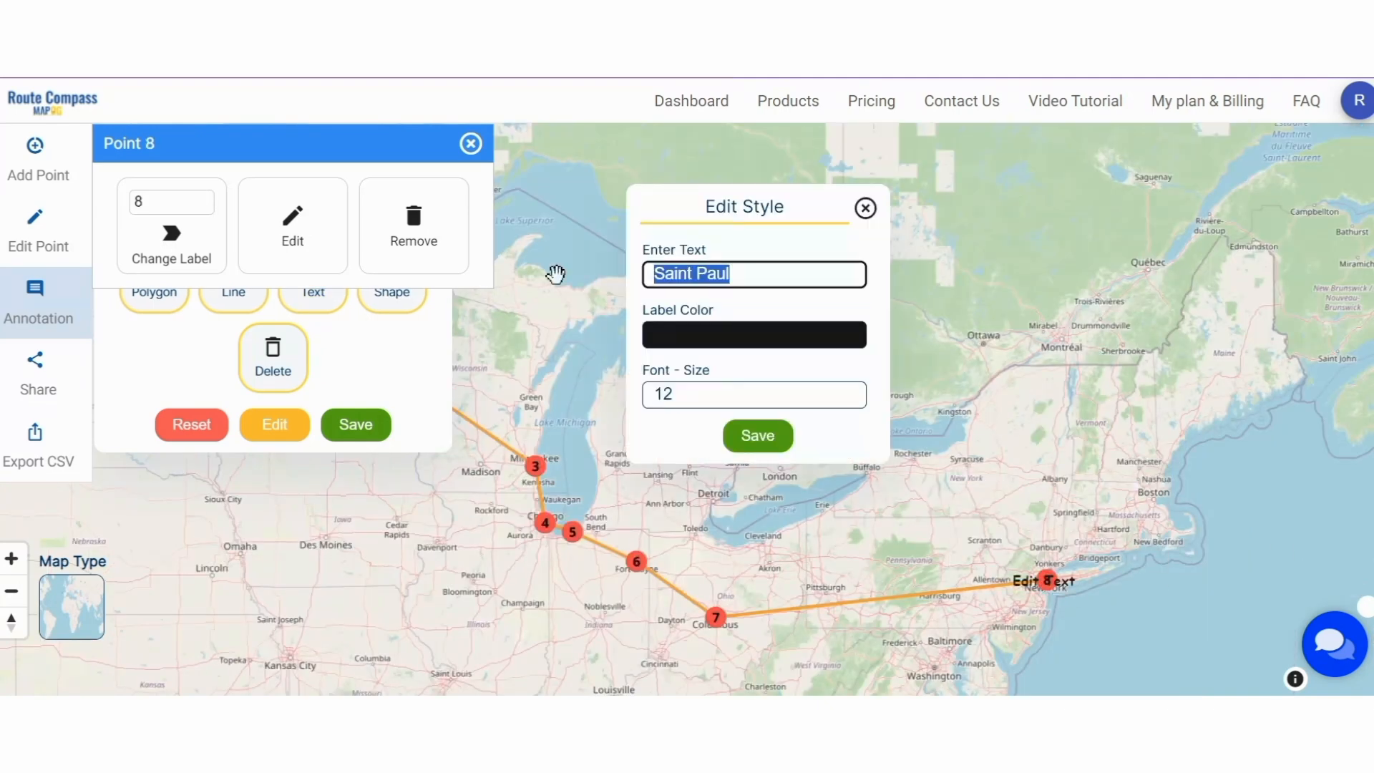
pyautogui.write('New York')
pyautogui.click(758, 435)
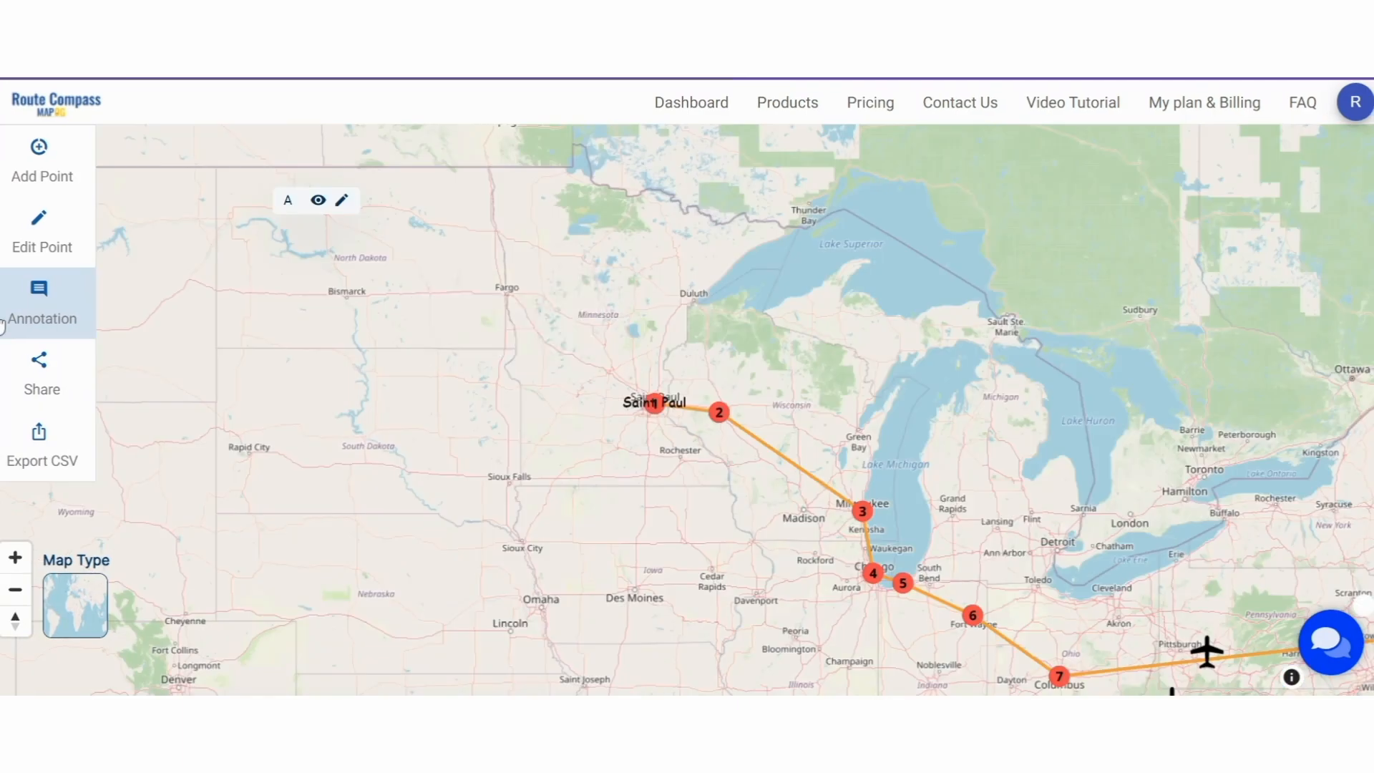
# - Place a bicycle icon at Saint Paul and a car icon between points 2 and 3
pyautogui.click(40, 301)
pyautogui.click(394, 290)
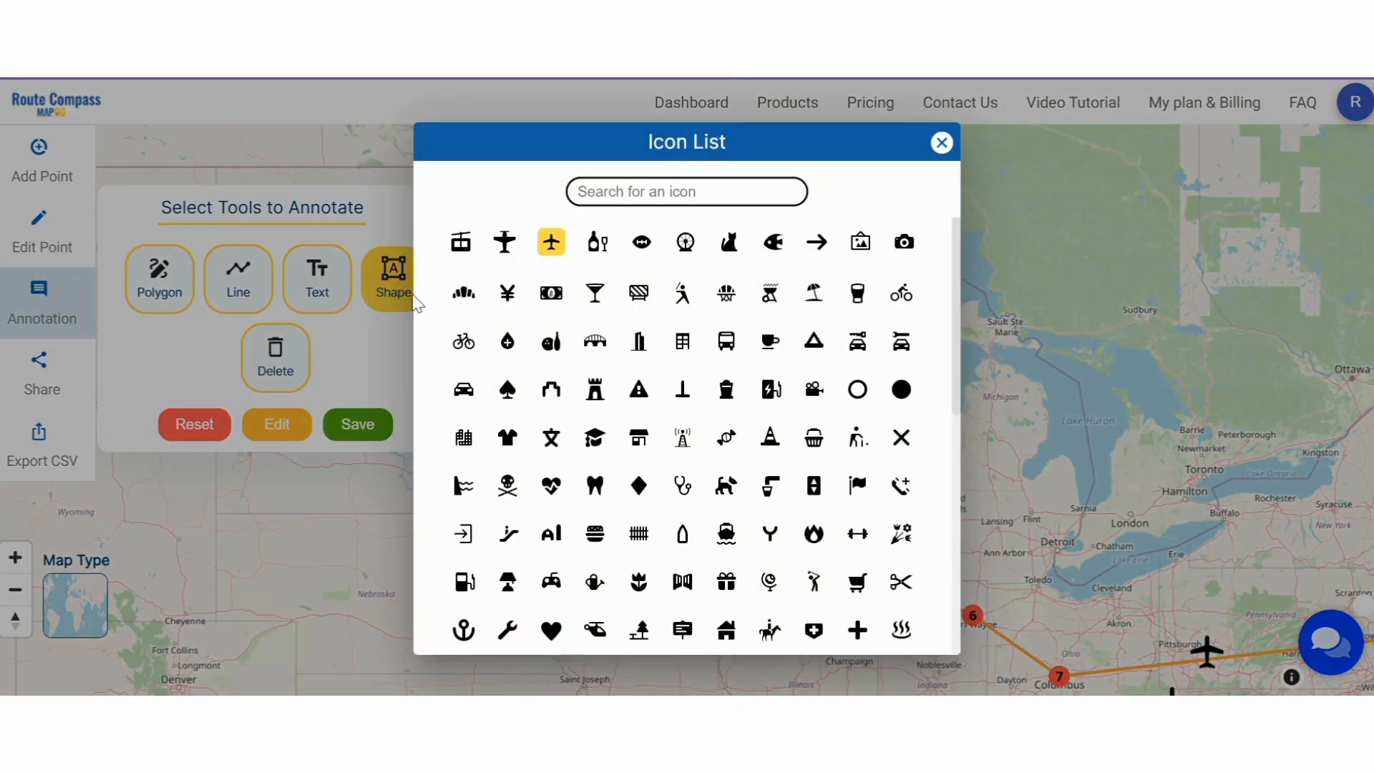
pyautogui.write('bi')
pyautogui.click(620, 433)
pyautogui.click(686, 415)
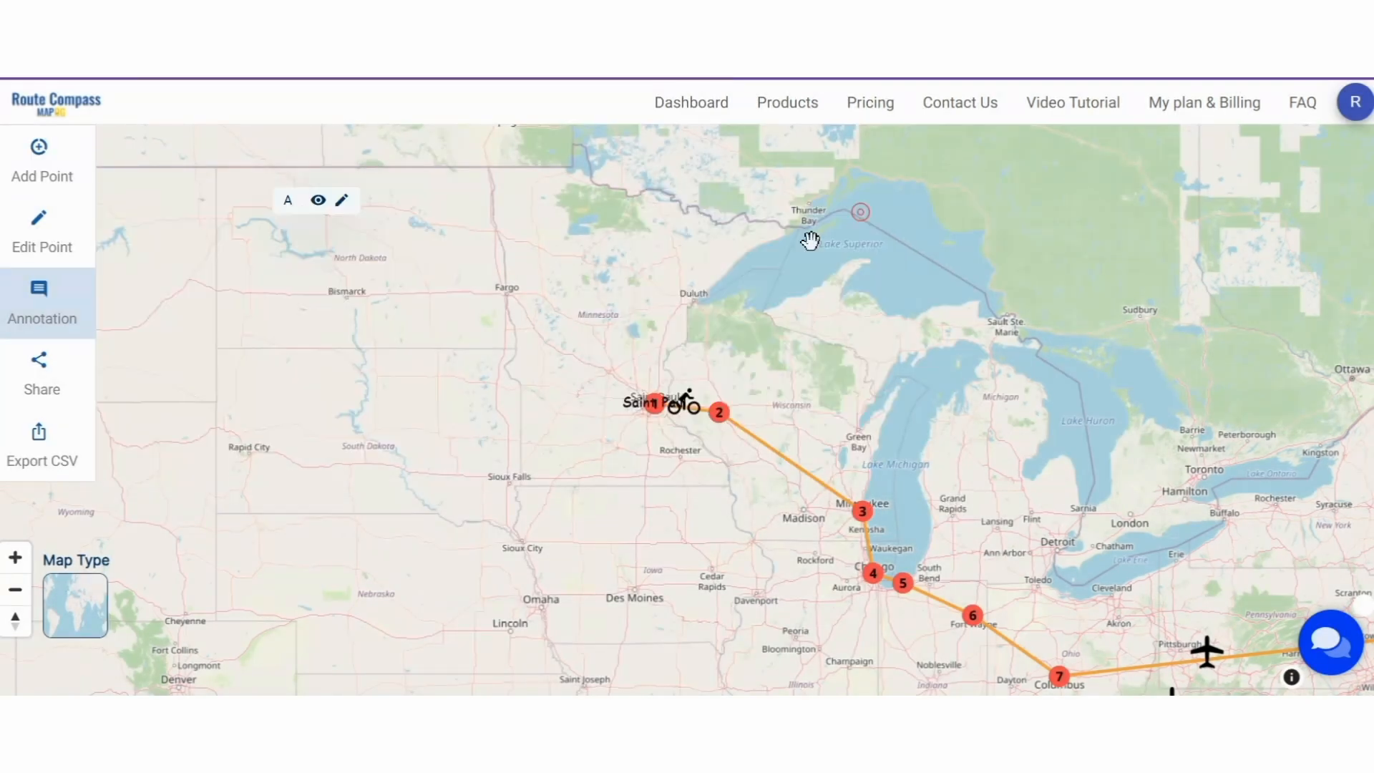
pyautogui.click(424, 290)
pyautogui.click(469, 396)
pyautogui.click(794, 454)
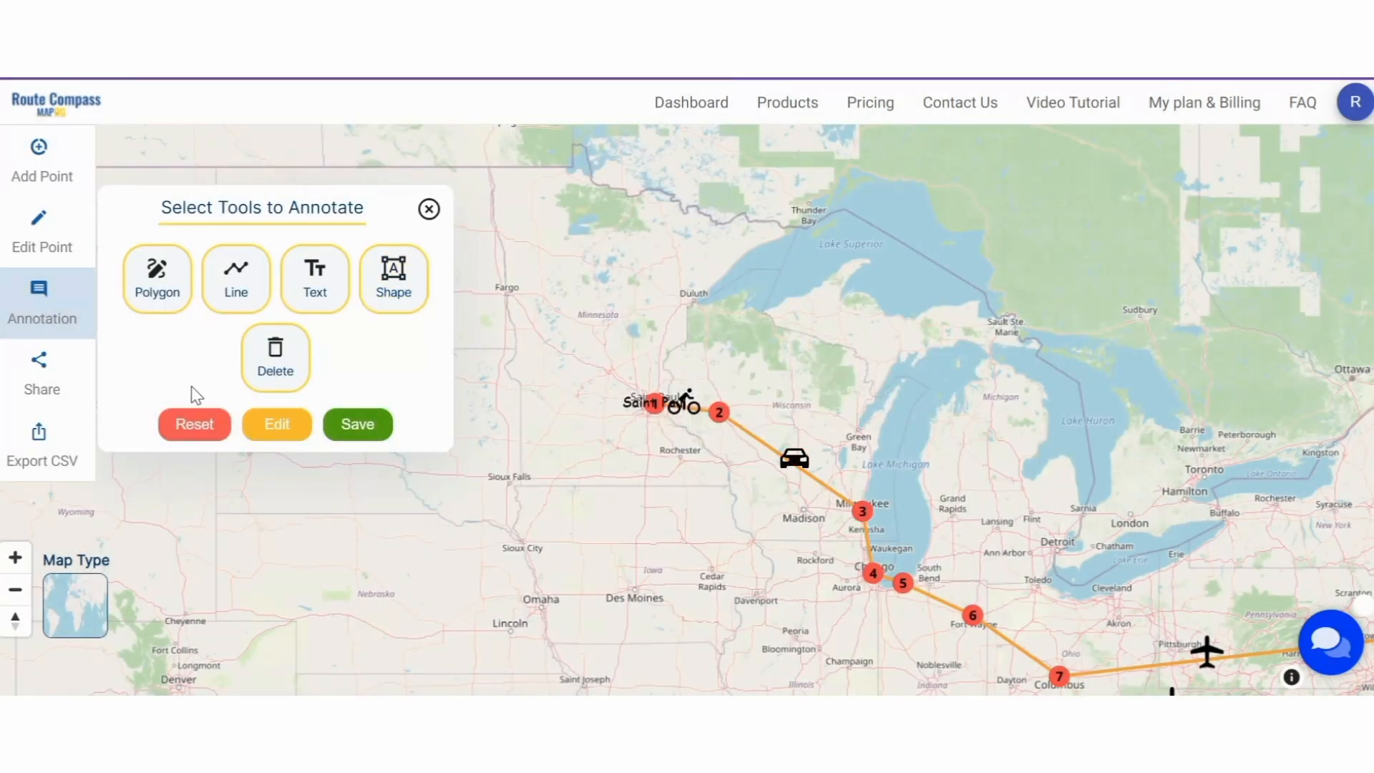
# - Search the icon list for a train and place it between points 3 and 4
pyautogui.click(394, 279)
pyautogui.scroll(-5, 604, 429)
pyautogui.scroll(-5, 657, 478)
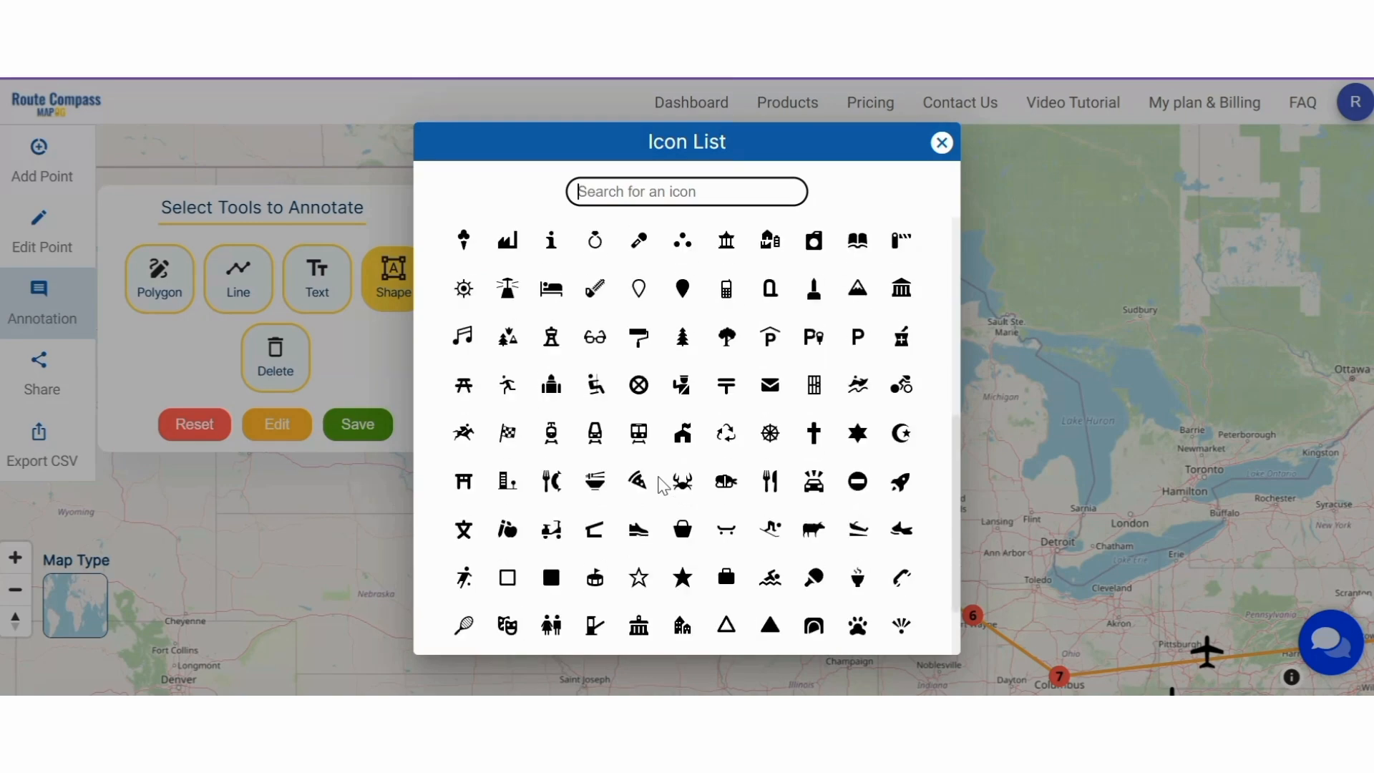
pyautogui.click(662, 192)
pyautogui.write('tran')
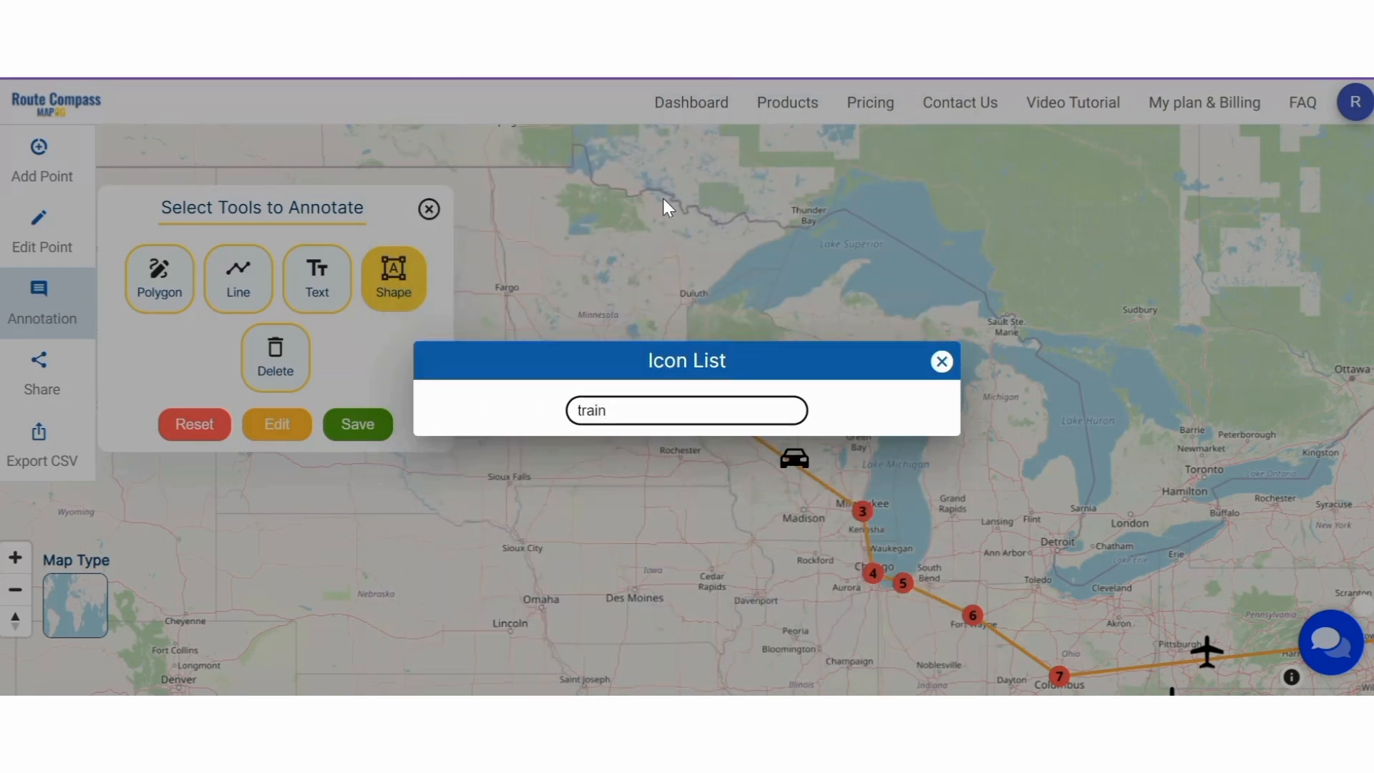
pyautogui.press('BackSpace')
pyautogui.press('BackSpace')
pyautogui.press('BackSpace')
pyautogui.press('BackSpace')
pyautogui.write('tr')
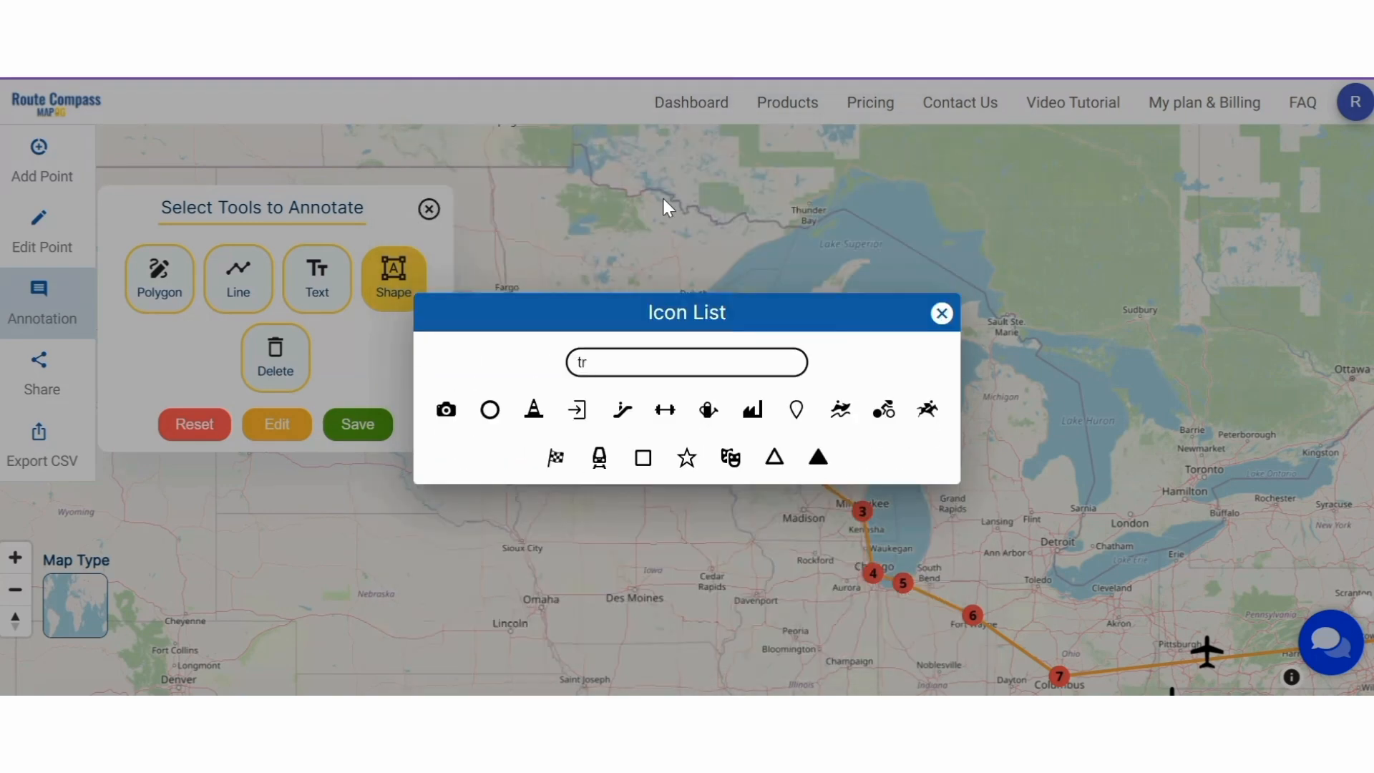
pyautogui.click(600, 453)
pyautogui.click(868, 544)
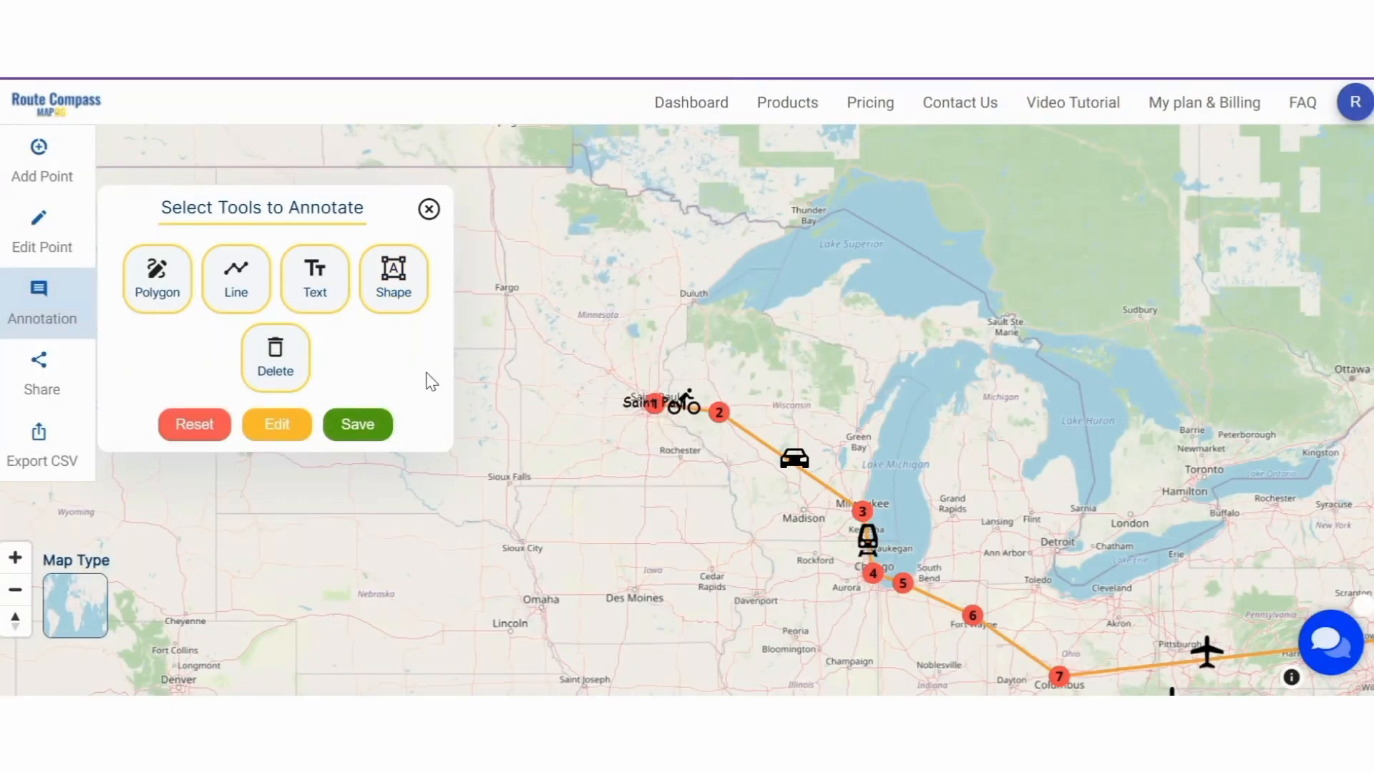
# - Search for a boat icon and place it beside point 5
pyautogui.click(372, 305)
pyautogui.click(626, 192)
pyautogui.write('shi')
pyautogui.press('BackSpace')
pyautogui.press('BackSpace')
pyautogui.press('BackSpace')
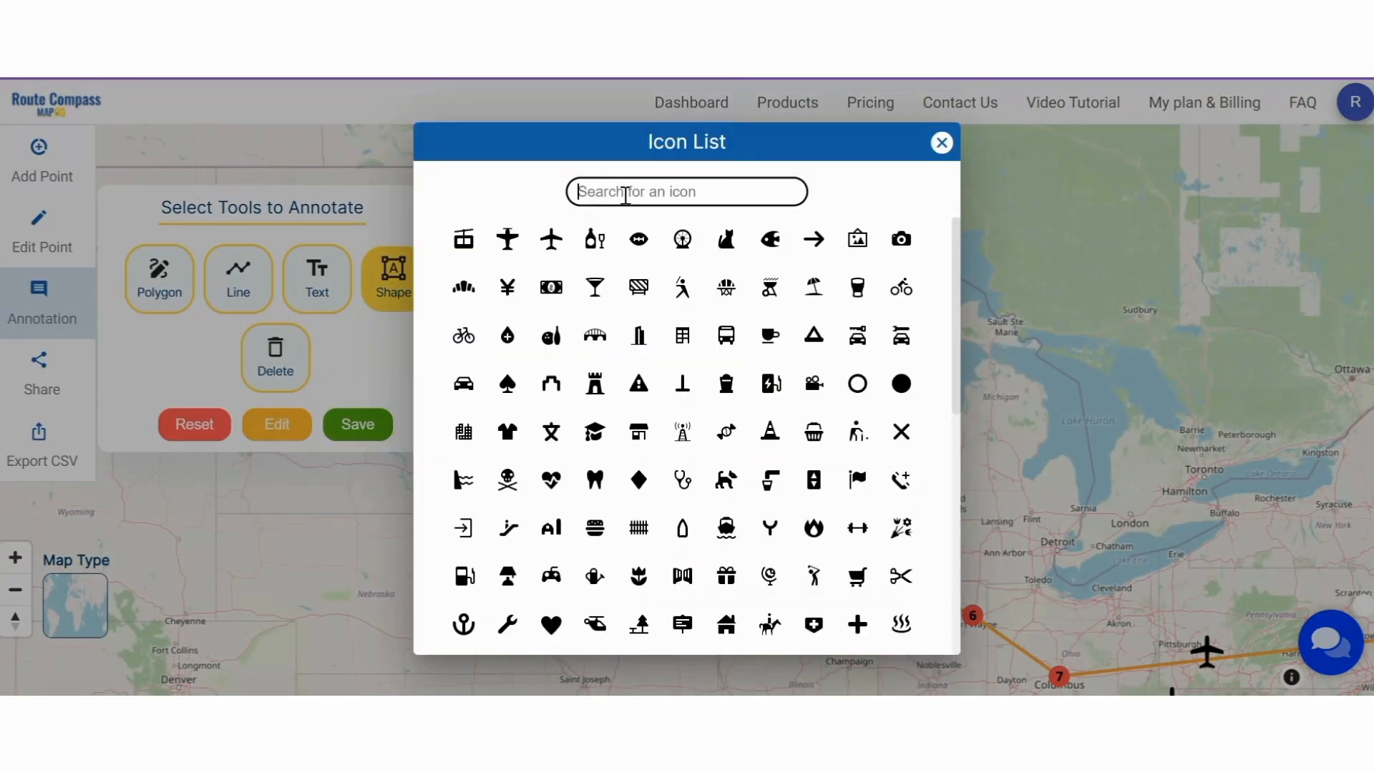
pyautogui.write('bo')
pyautogui.click(709, 437)
pyautogui.click(888, 572)
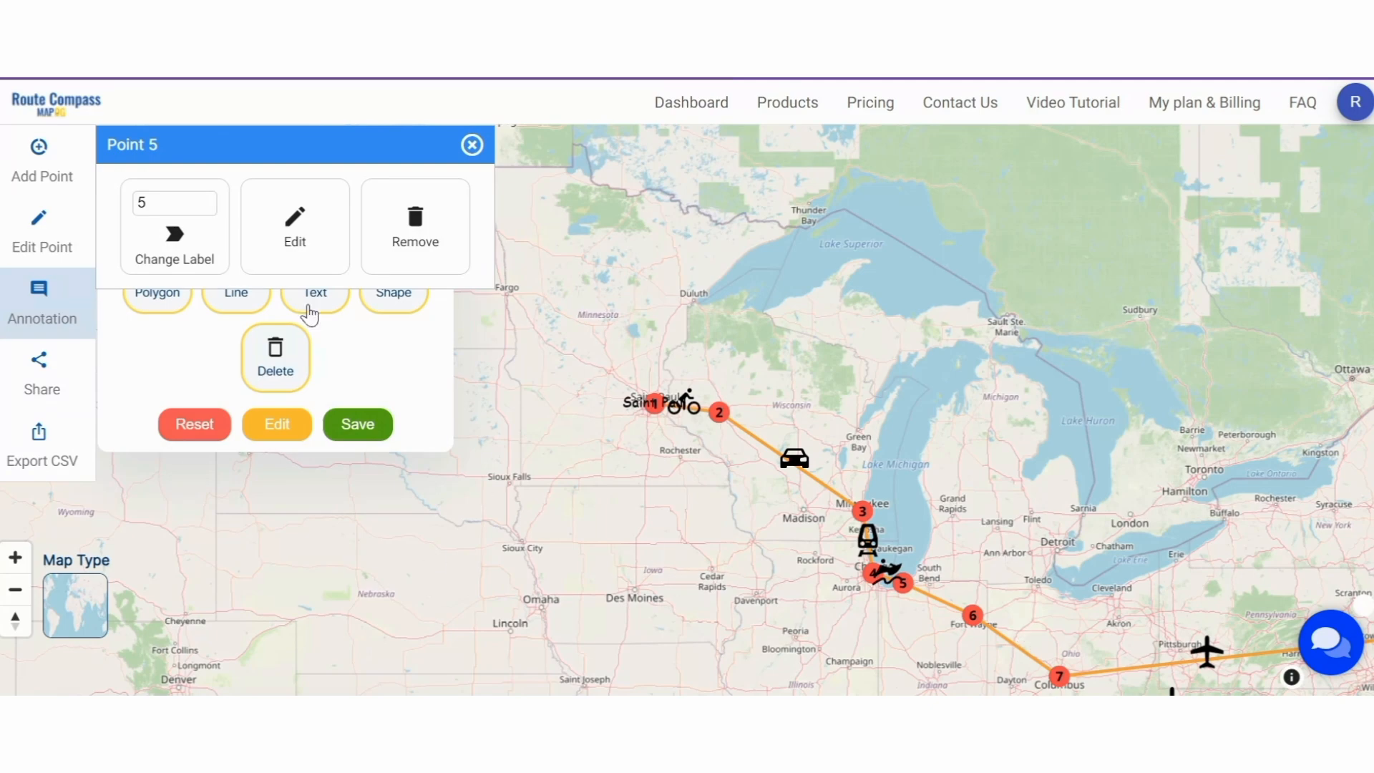
# - Add car icons on the 5–6 and 6–7 legs, then save the annotations
pyautogui.click(394, 299)
pyautogui.click(499, 334)
pyautogui.click(394, 298)
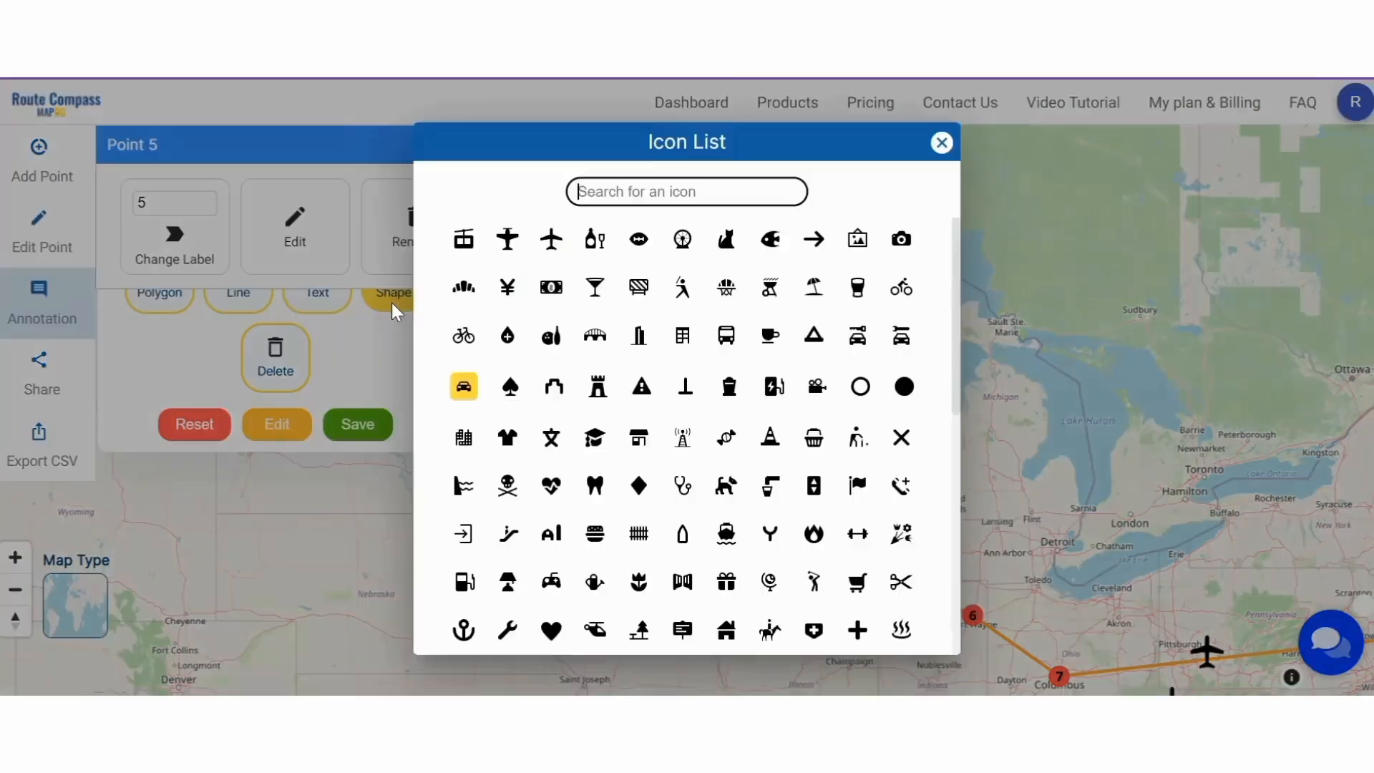
pyautogui.click(464, 384)
pyautogui.click(389, 309)
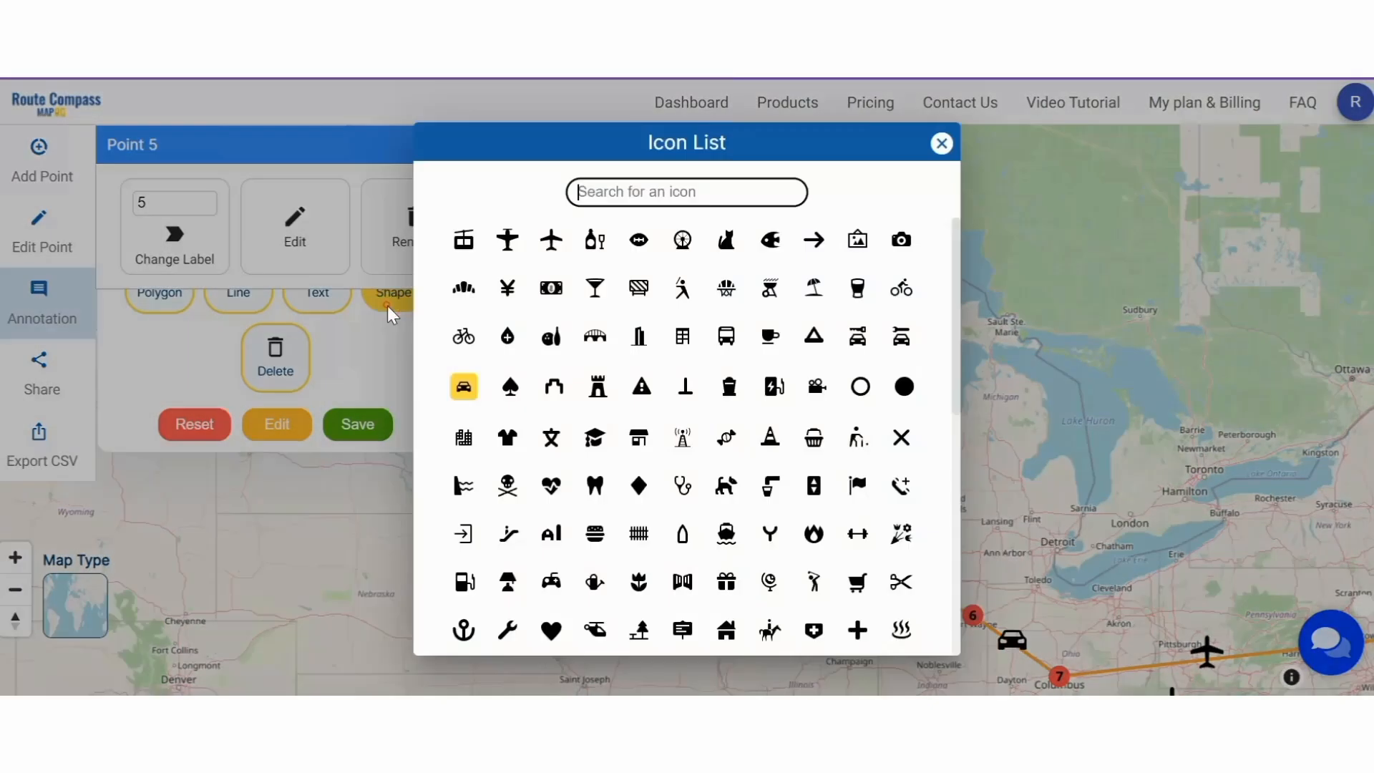
pyautogui.scroll(-1, 666, 519)
pyautogui.scroll(-3, 666, 518)
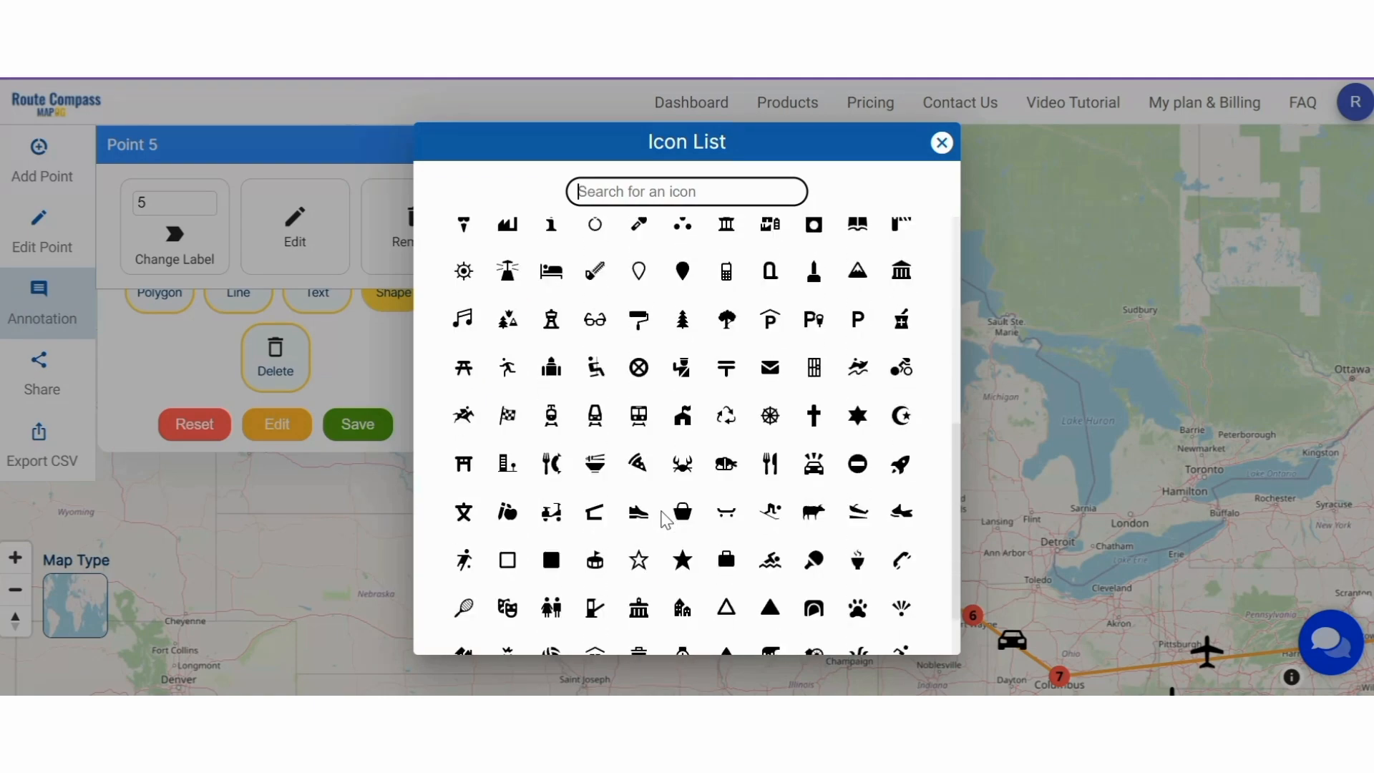
pyautogui.click(944, 143)
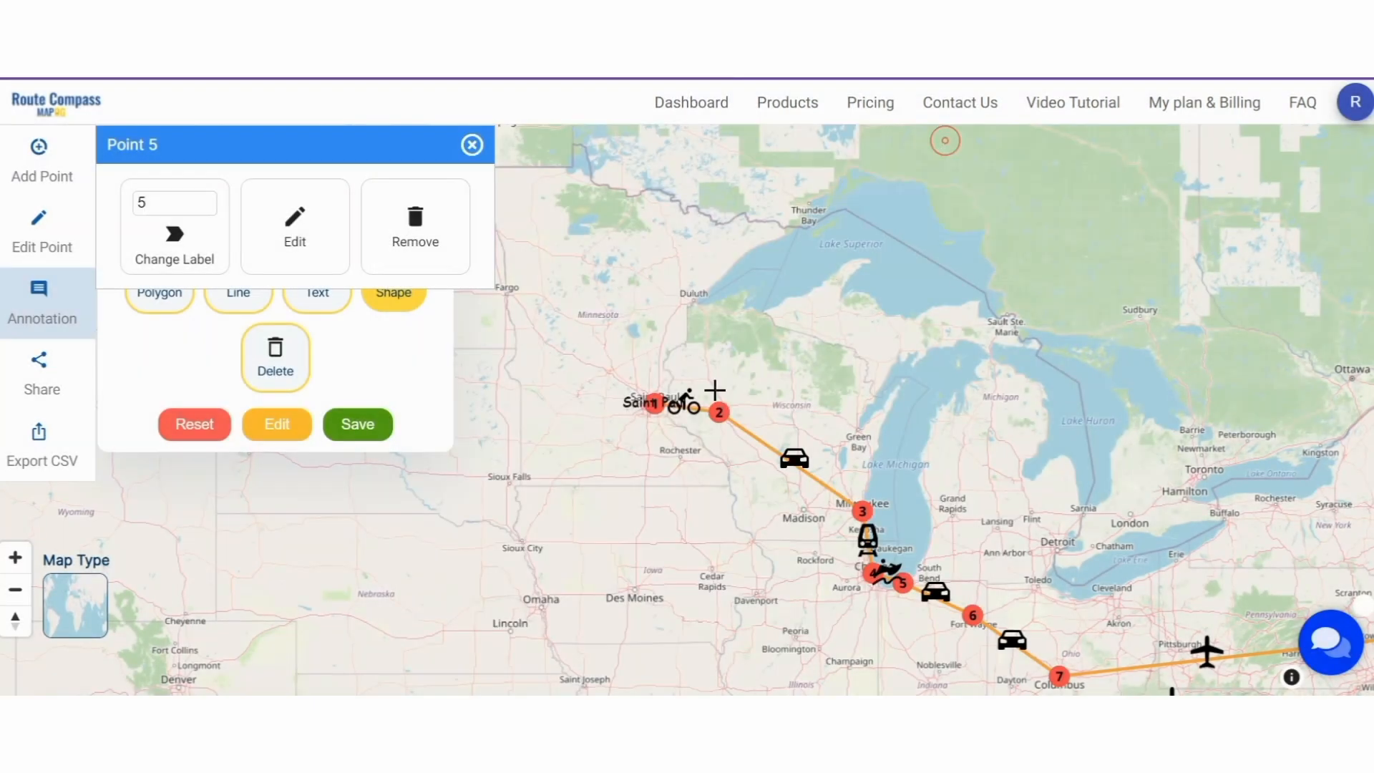
pyautogui.click(367, 430)
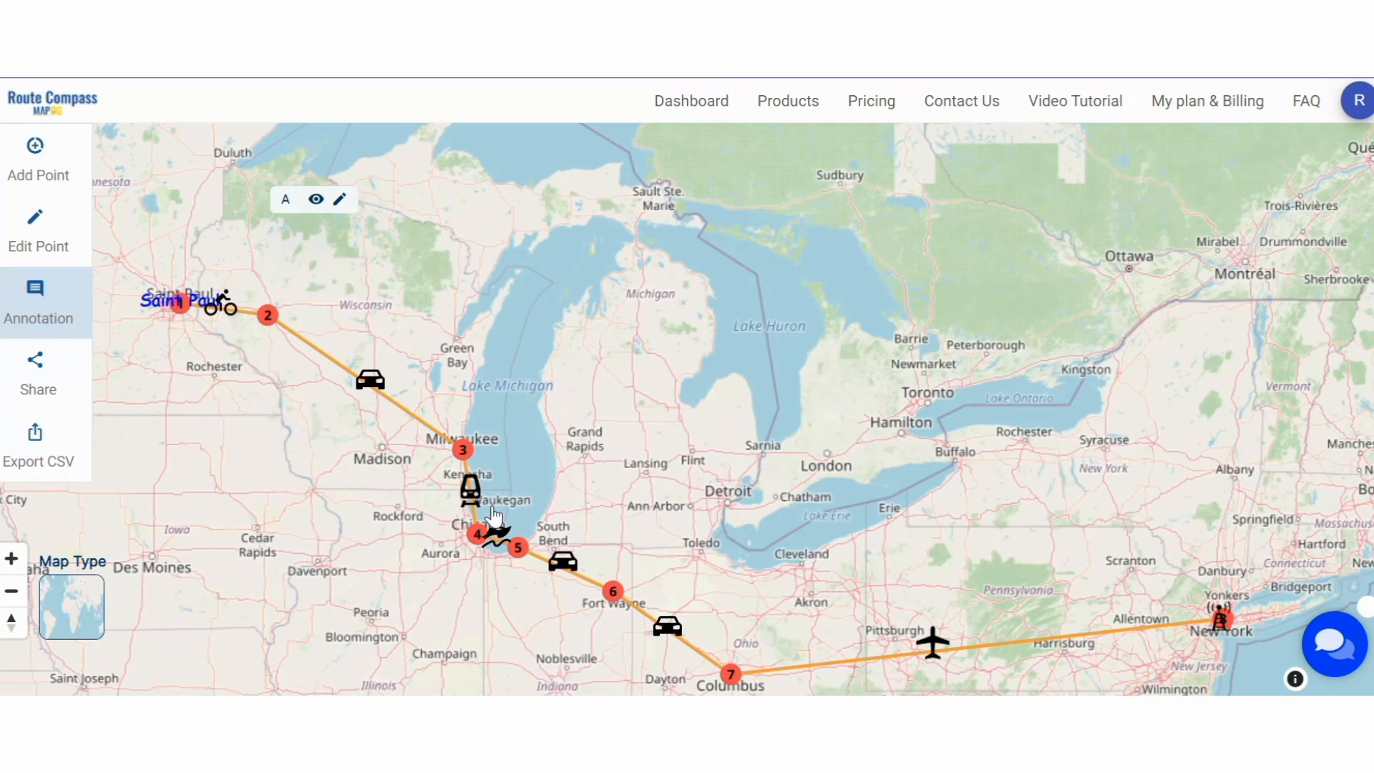
# - Export the finished route's points as a CSV file
pyautogui.click(43, 469)
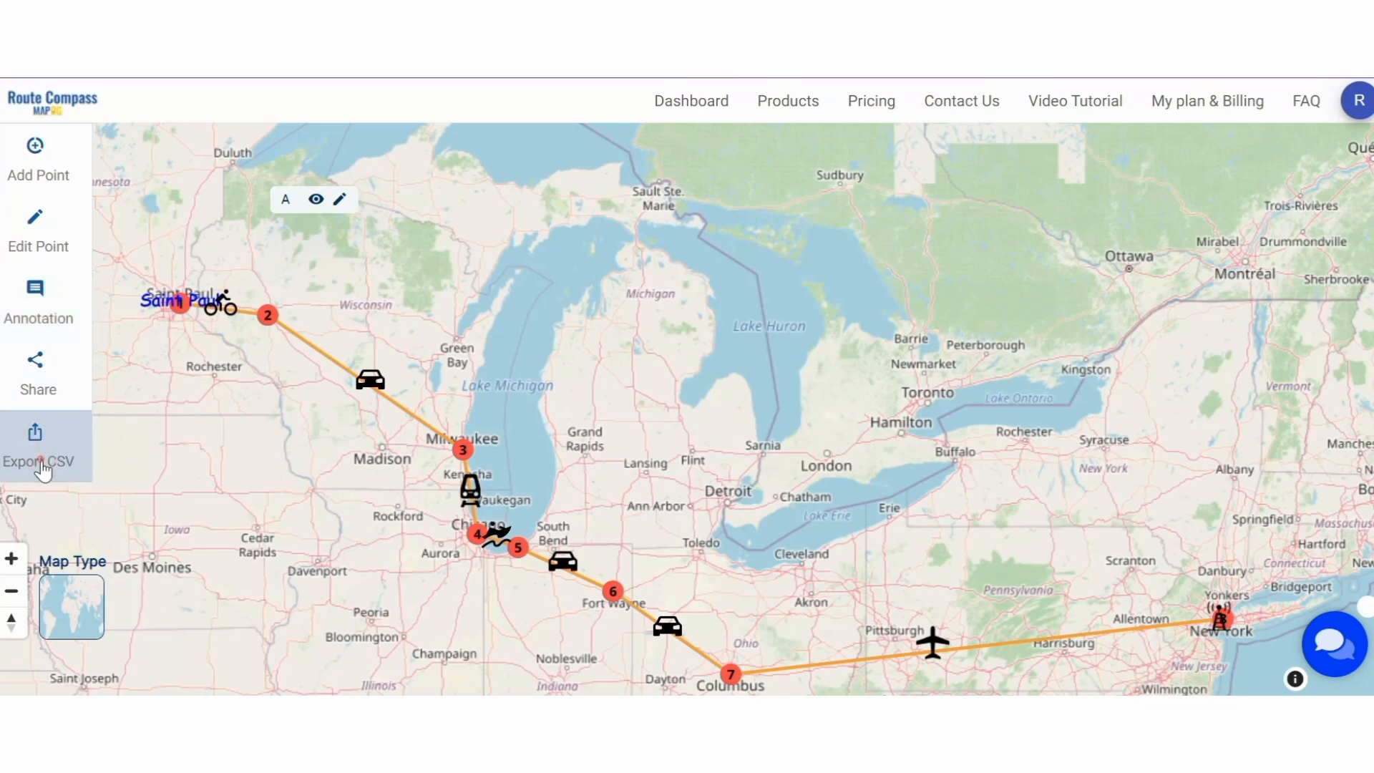